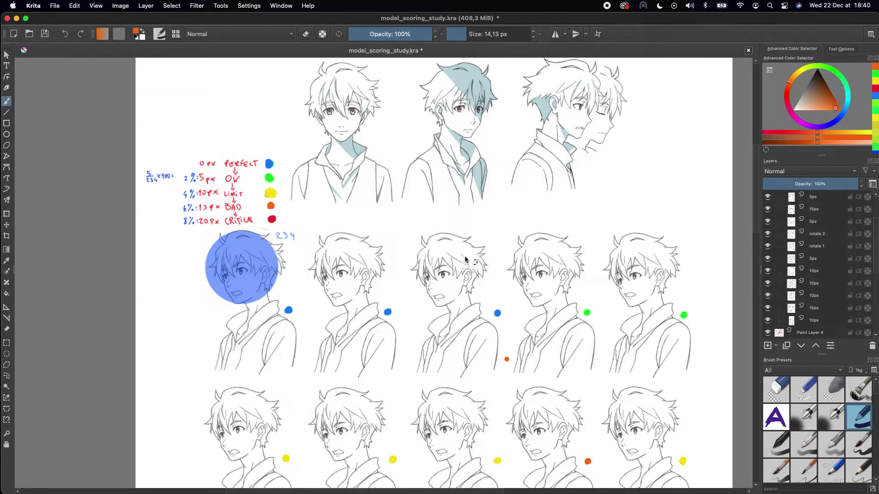
Examine the shaded reference portraits, the color-coded scoring legend and the first row of head drawings on the study sheet.
scroll(396, 240, up, 2)
scroll(396, 240, down, 2)
scroll(396, 240, right, 2)
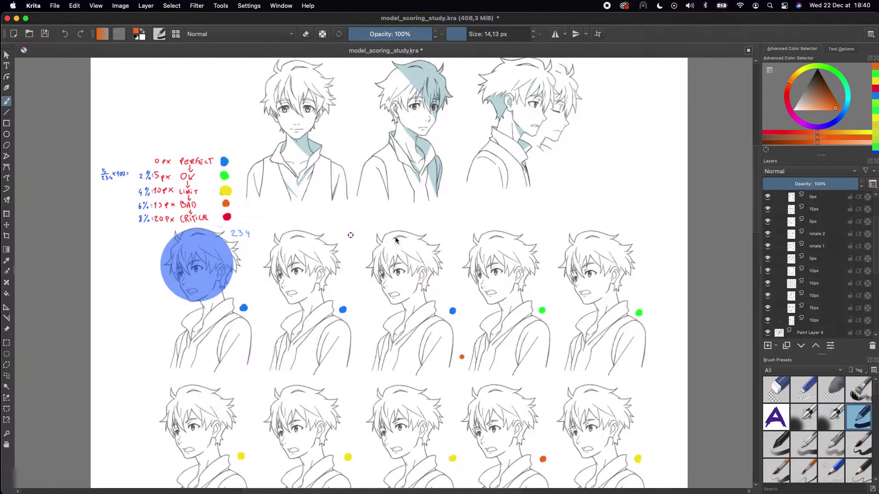
scroll(396, 240, up, 2)
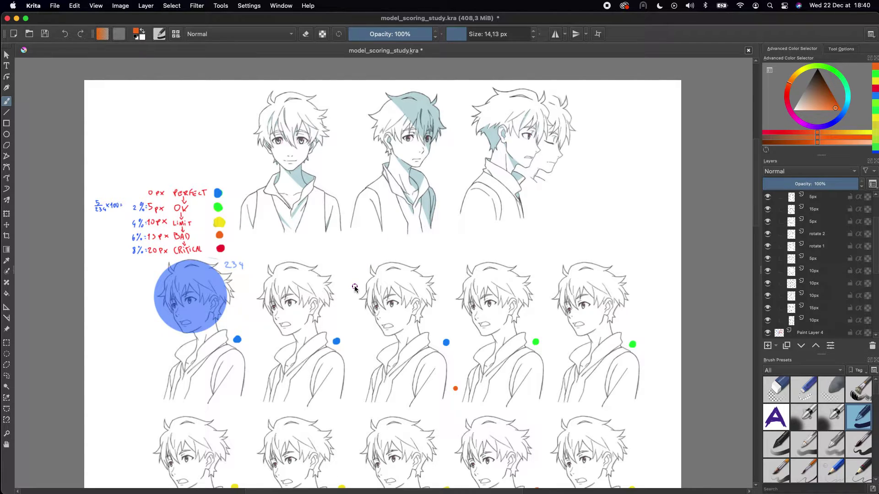
scroll(412, 256, left, 1)
scroll(412, 256, up, 1)
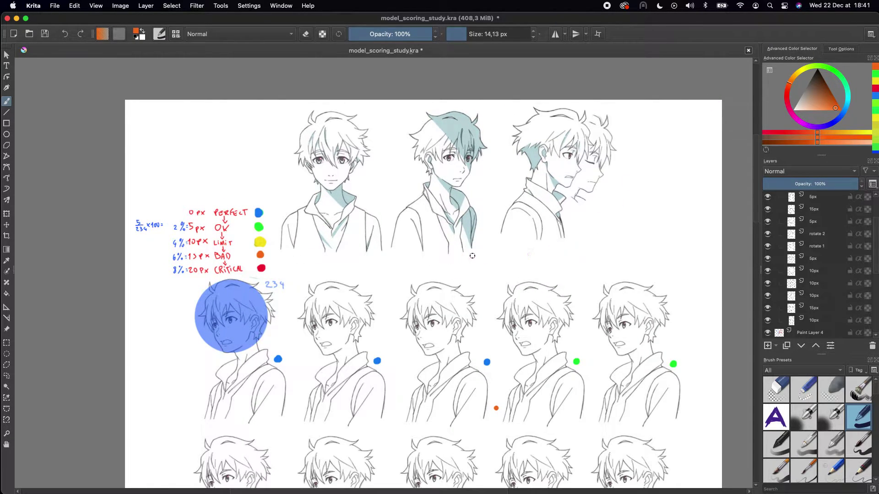
drag(427, 324, 425, 273)
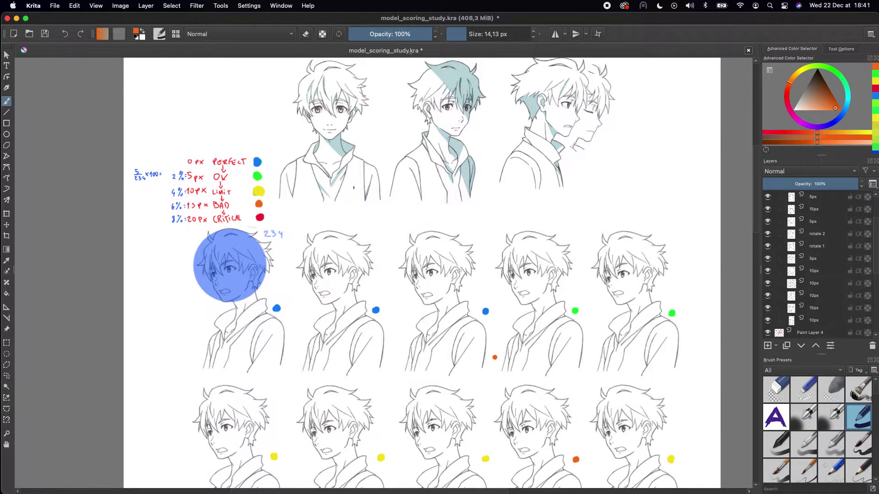
scroll(354, 187, up, 2)
scroll(350, 206, left, 1)
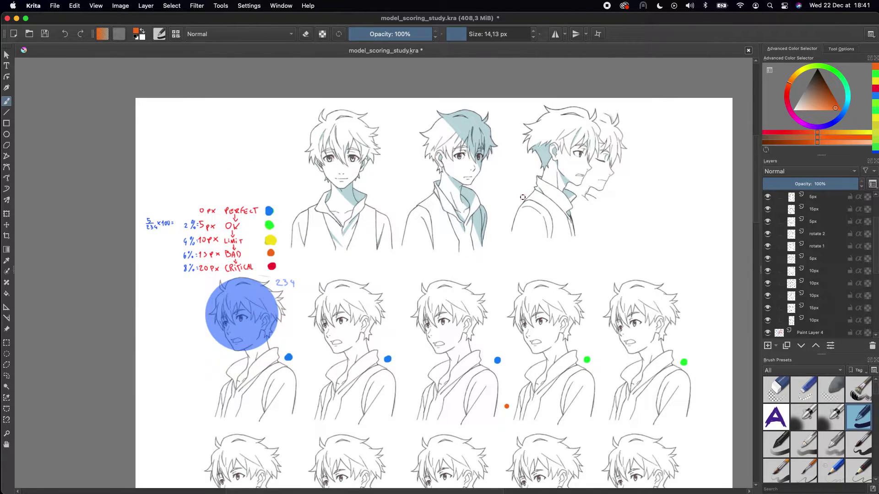
drag(356, 320, 355, 239)
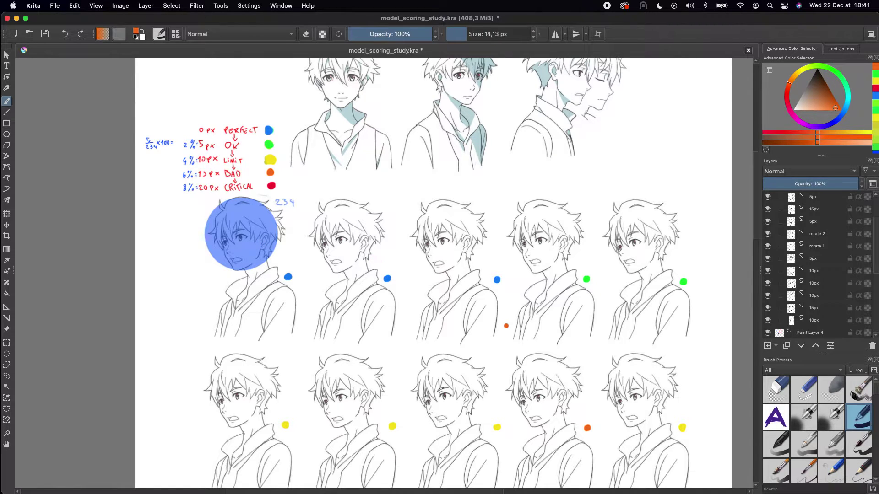
drag(468, 328, 442, 279)
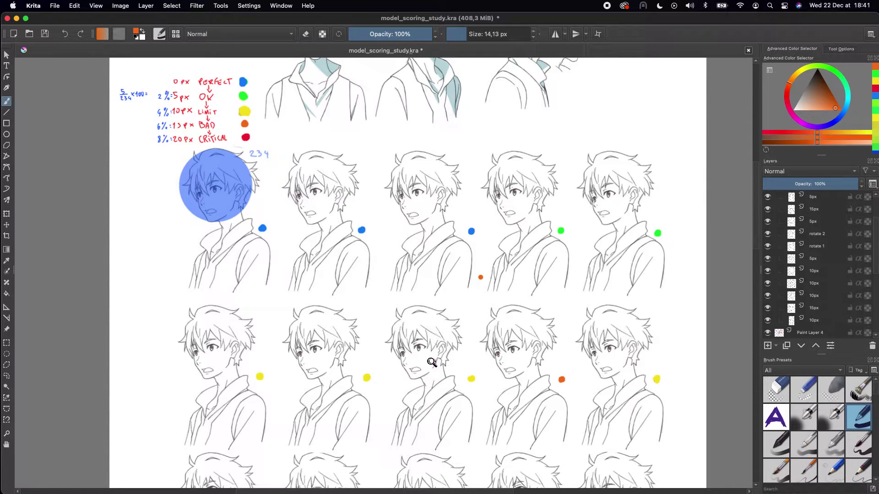
Inspect the head variants with yellow, orange and red score dots in the second and third rows up close.
scroll(432, 362, up, 5)
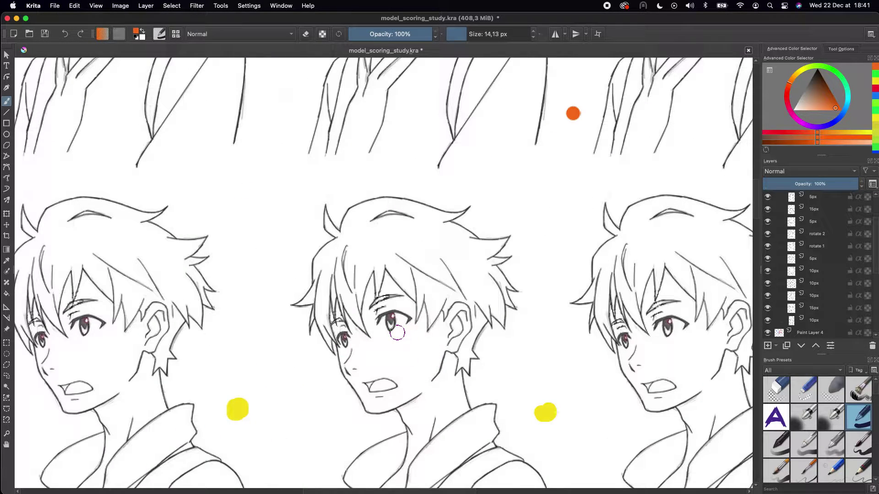
scroll(397, 333, down, 2)
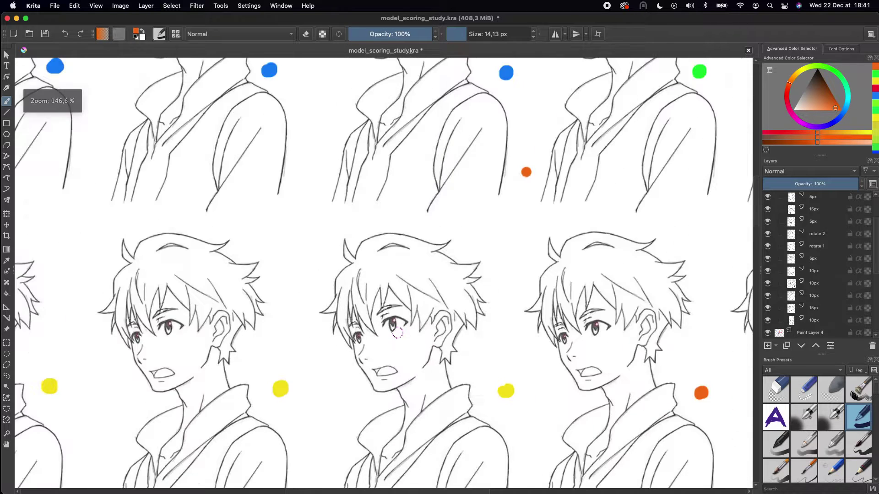
scroll(398, 333, down, 3)
scroll(397, 357, down, 2)
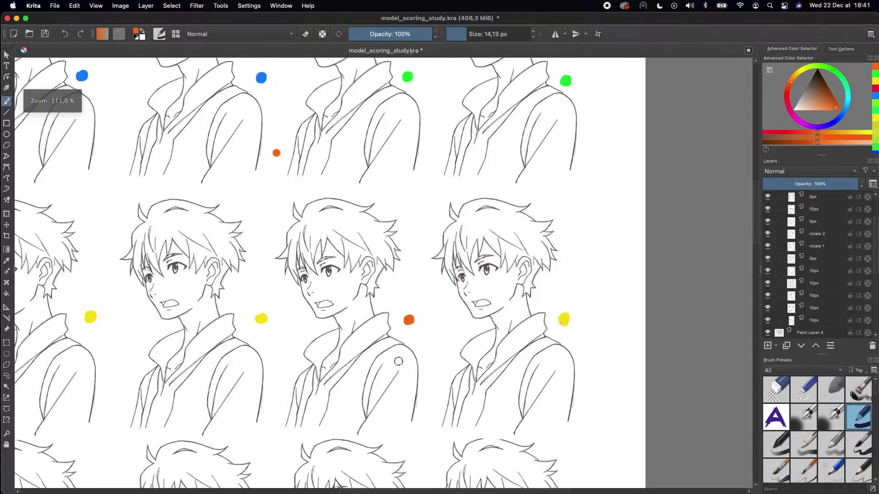
scroll(399, 298, down, 10)
scroll(446, 189, up, 5)
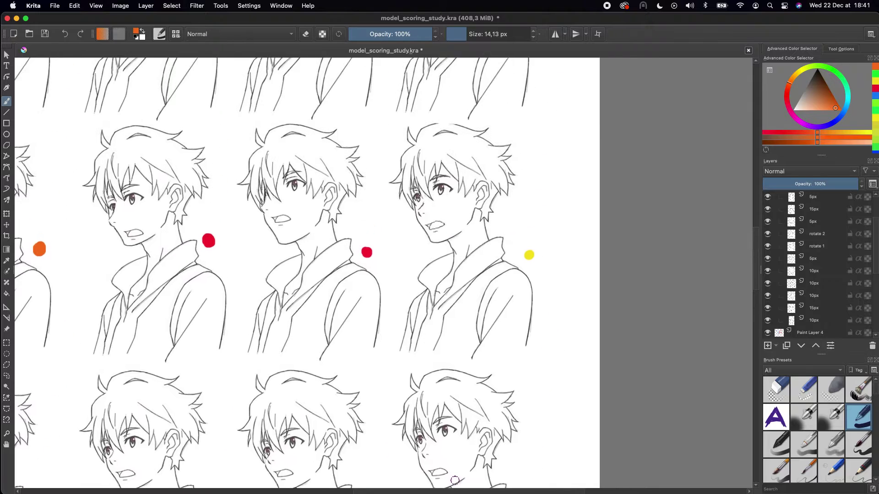
scroll(446, 189, up, 4)
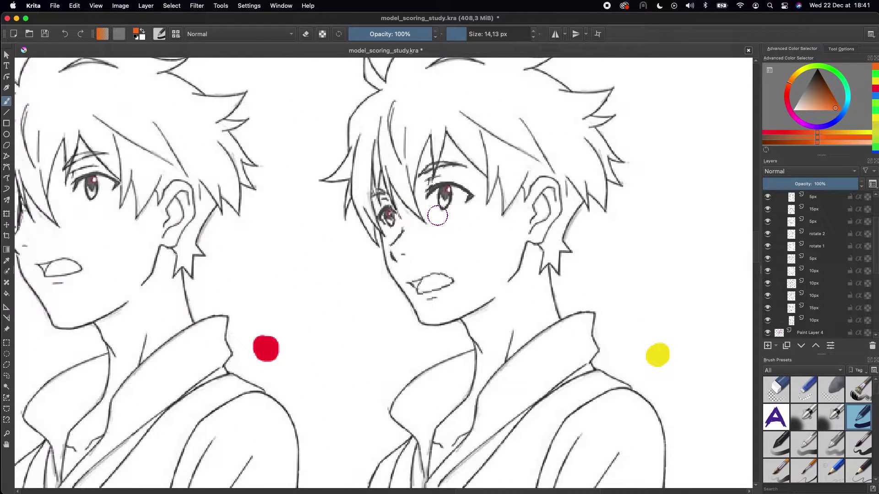
scroll(438, 215, down, 6)
scroll(436, 257, up, 2)
scroll(436, 256, down, 6)
scroll(454, 316, up, 2)
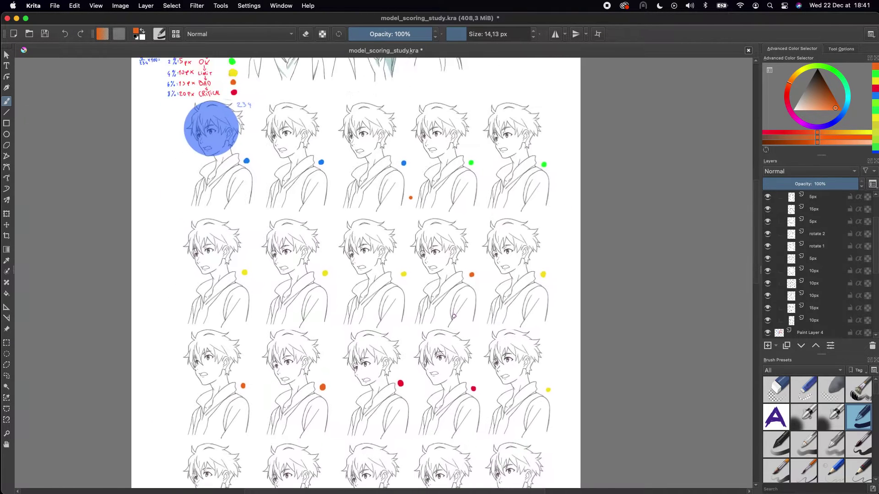
Collapse the "silouhette" layer group in the layer stack.
drag(454, 316, 505, 418)
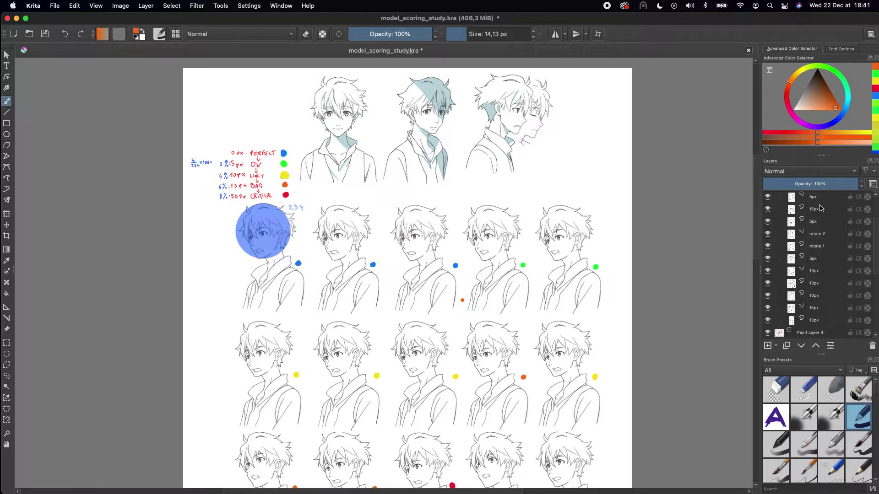
scroll(810, 242, up, 2)
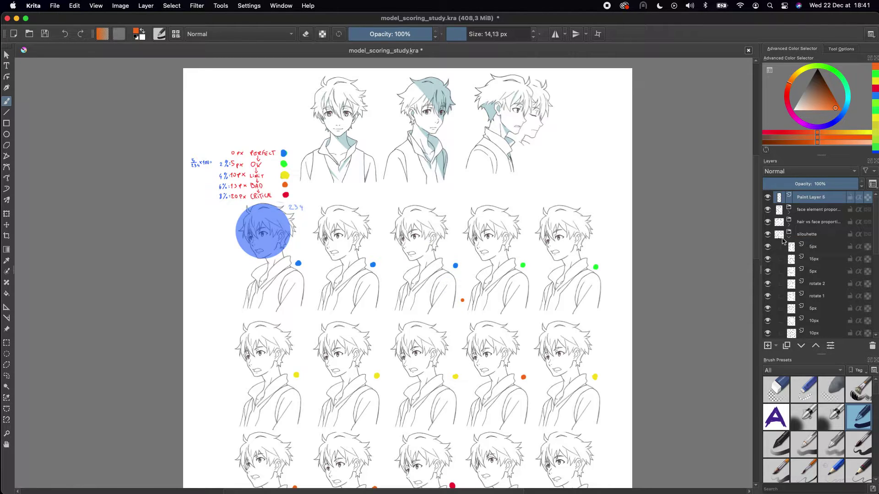
click(789, 238)
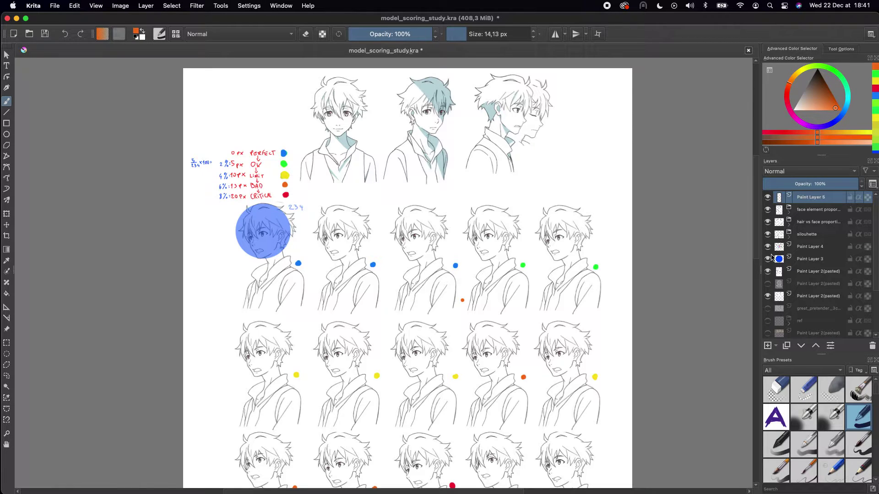
Examine the pixel-to-percentage scoring legend together with the blue measuring circle over the first head.
scroll(290, 227, up, 10)
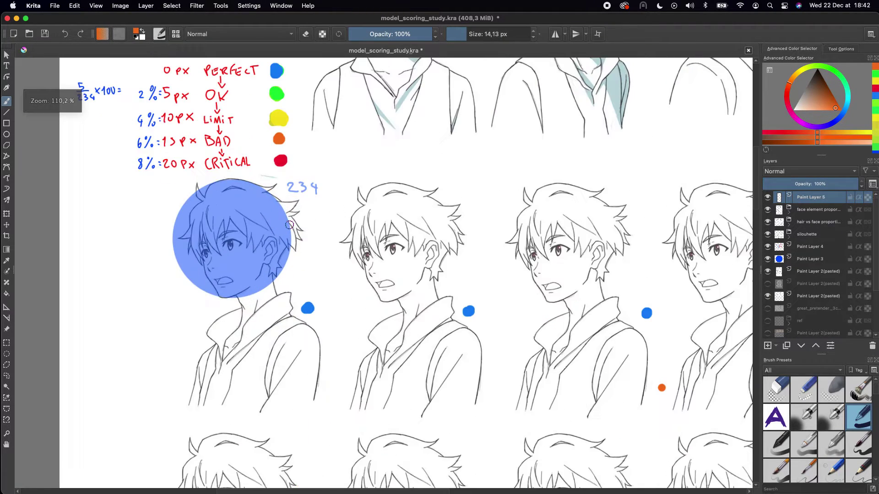
scroll(358, 238, down, 3)
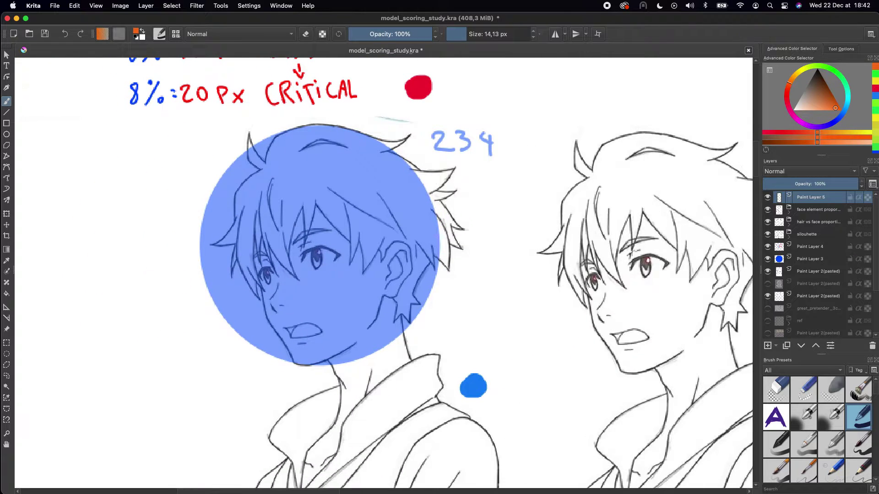
scroll(329, 307, down, 2)
scroll(329, 307, up, 3)
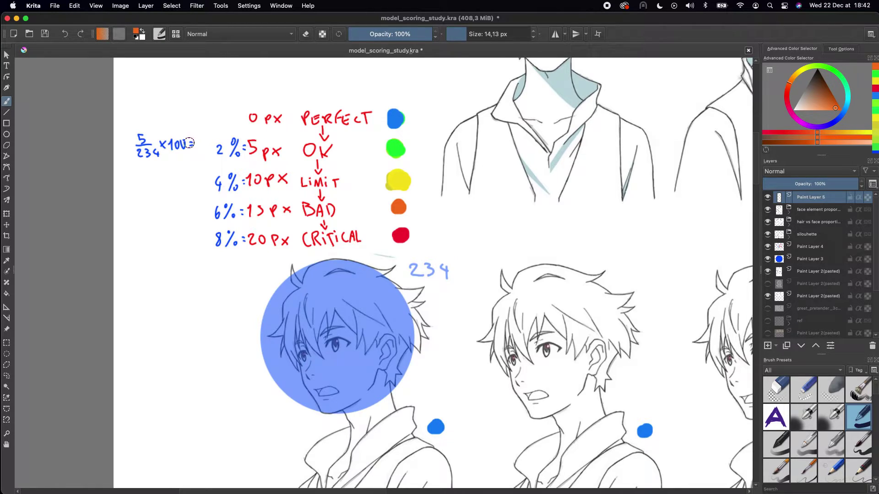
drag(467, 364, 440, 357)
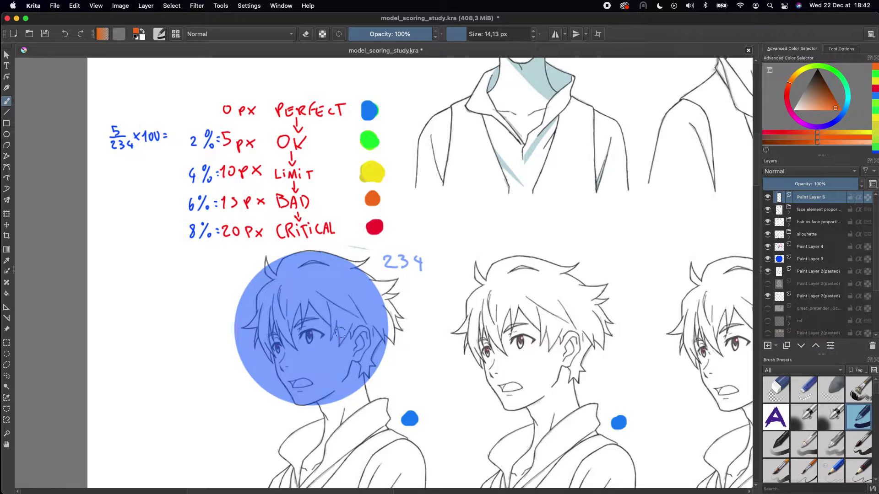
scroll(340, 332, down, 5)
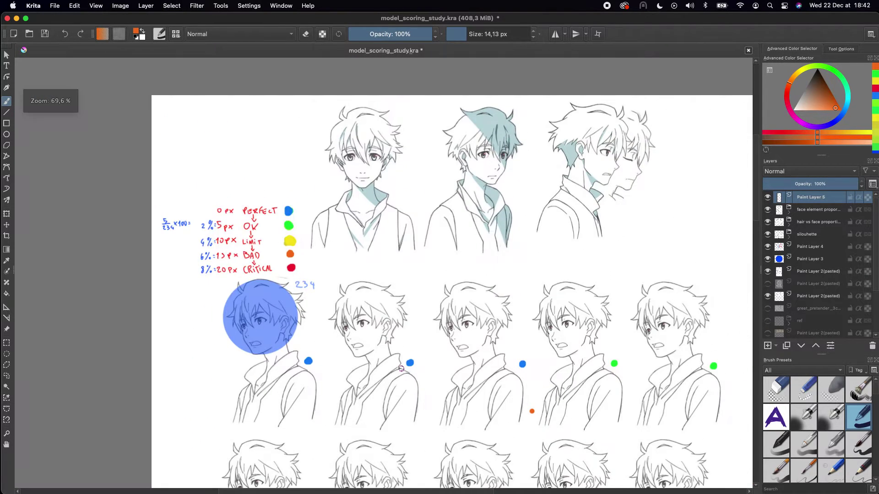
drag(401, 369, 378, 292)
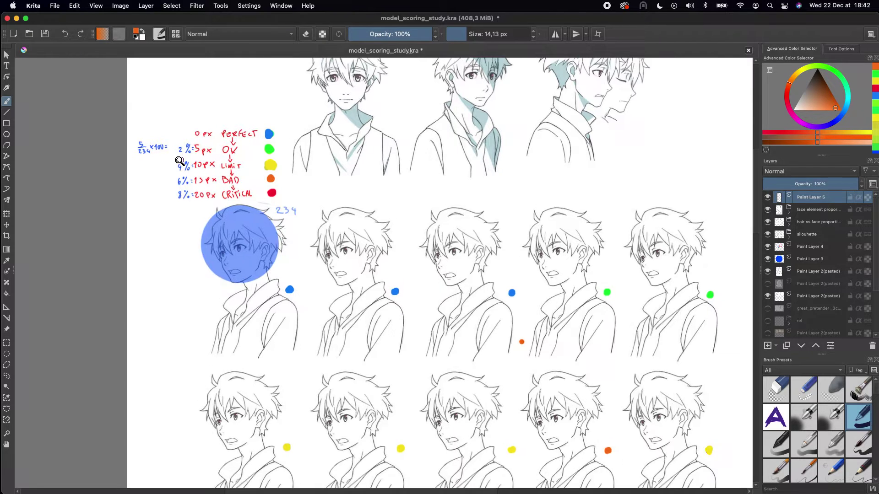
scroll(180, 163, up, 3)
scroll(181, 174, up, 1)
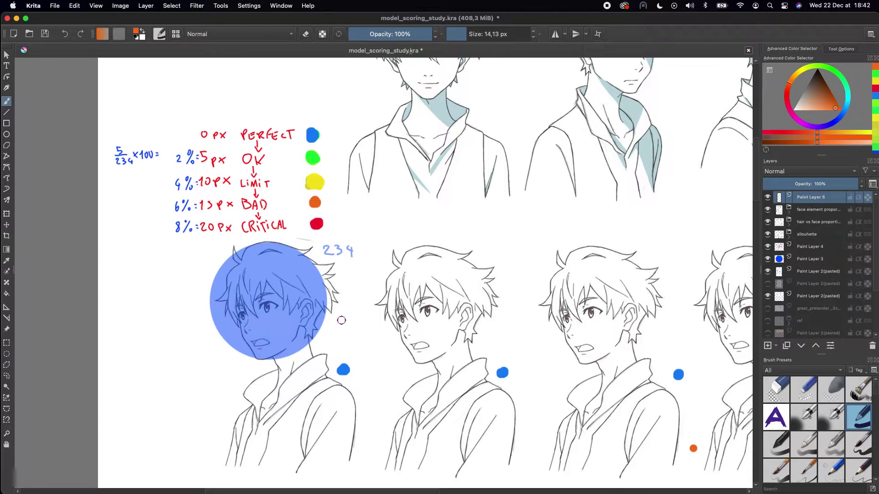
drag(343, 321, 272, 260)
Compare the heads with blue and green score dots across the first row of variants.
scroll(344, 304, down, 3)
scroll(344, 304, up, 1)
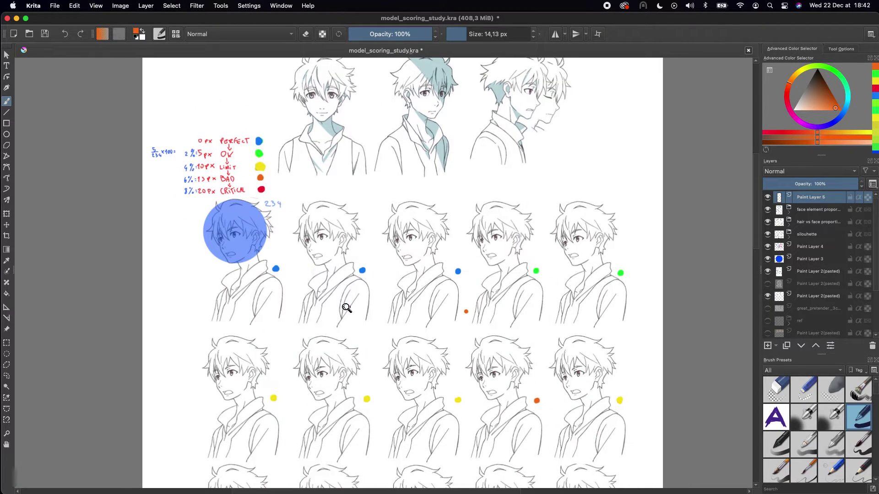
scroll(347, 308, up, 3)
scroll(347, 308, up, 2)
scroll(388, 353, up, 2)
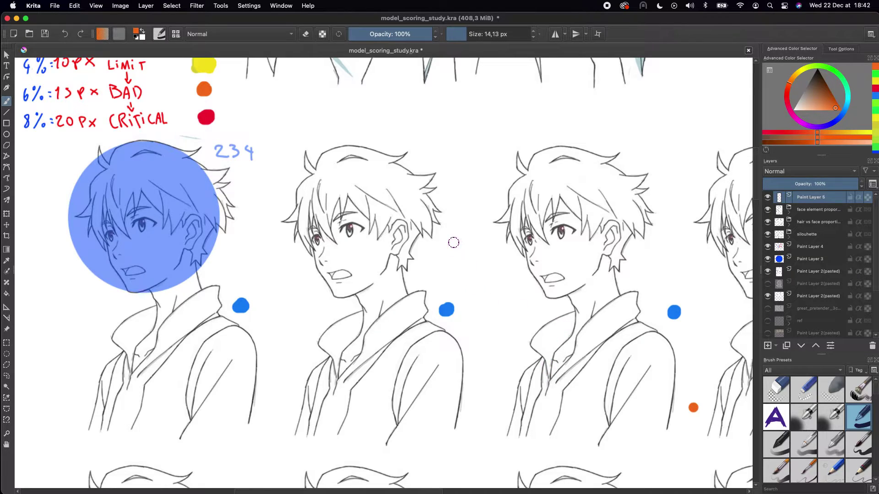
scroll(454, 242, down, 5)
scroll(458, 256, up, 3)
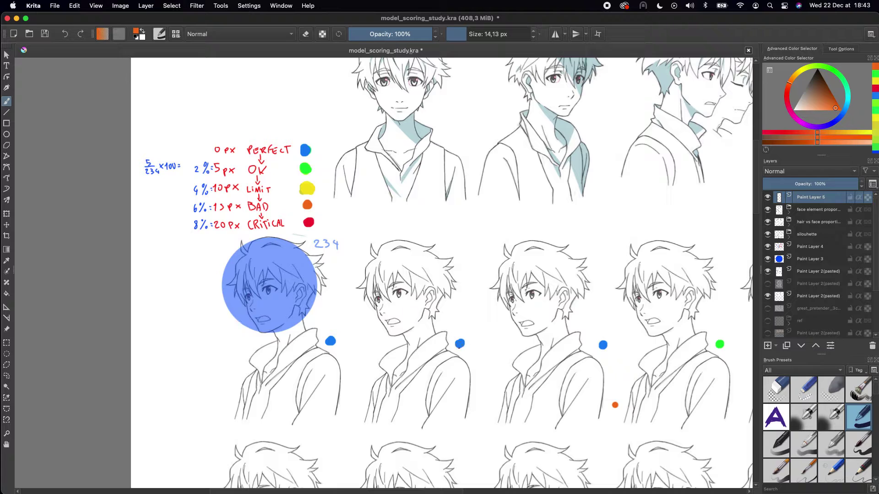
drag(451, 325, 400, 301)
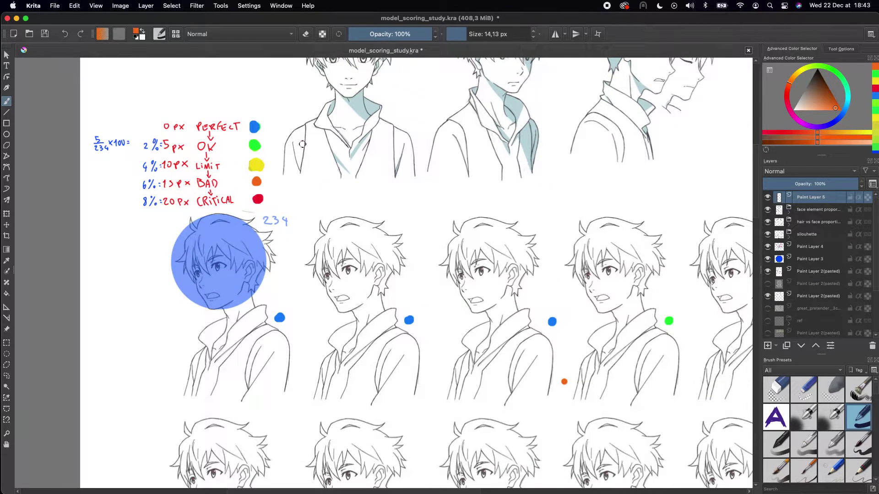
drag(392, 246, 176, 161)
scroll(569, 327, up, 5)
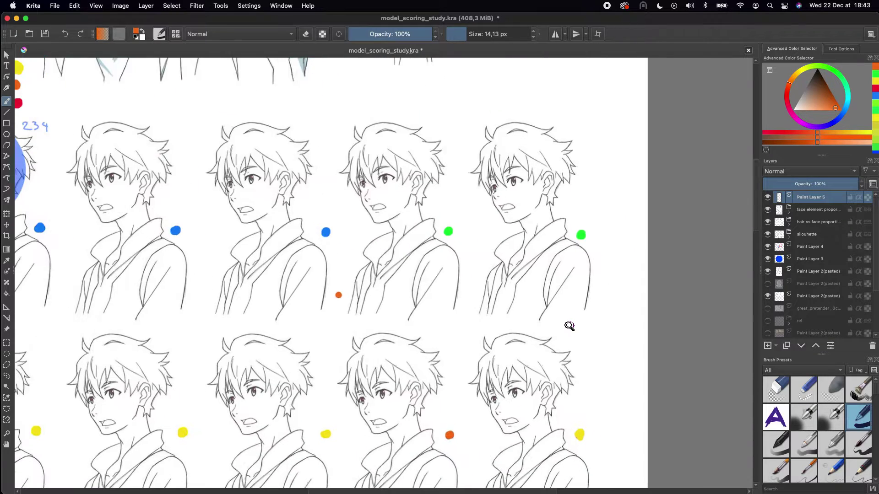
drag(569, 326, 679, 456)
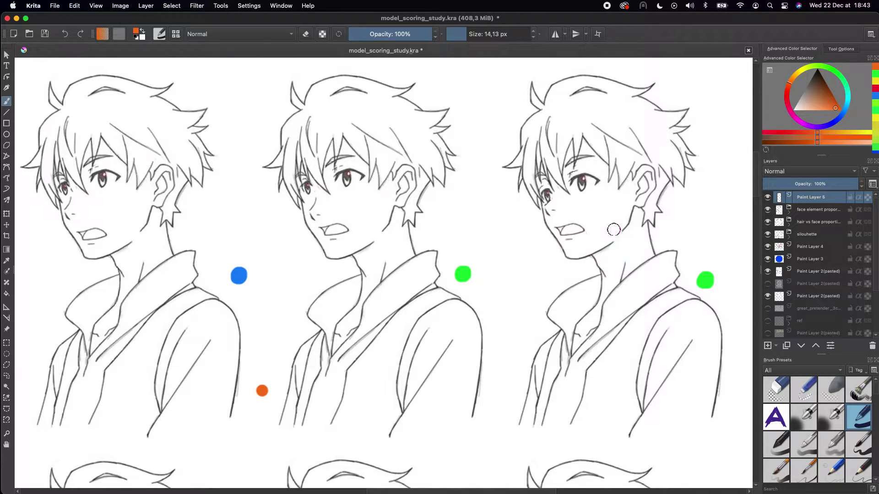
scroll(574, 281, down, 2)
scroll(573, 280, down, 3)
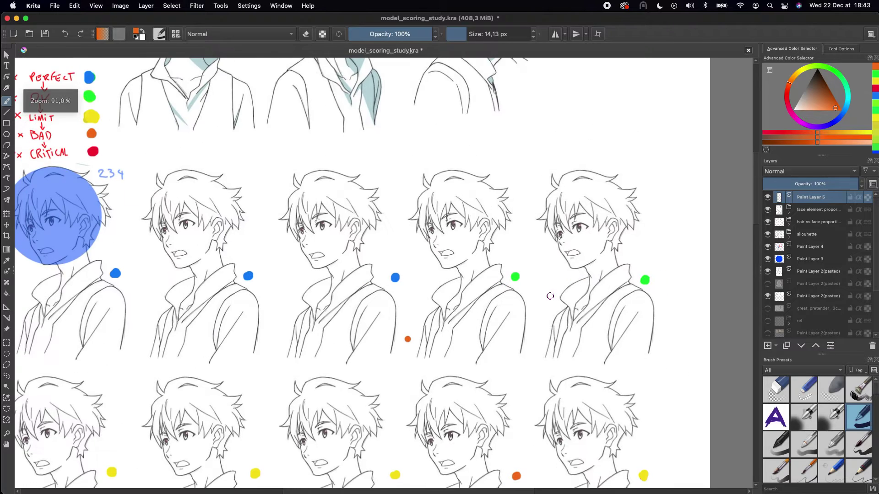
Survey the lower rows of variants and inspect the facial features of the green-dotted head in the fourth row.
drag(551, 297, 760, 190)
drag(329, 384, 328, 260)
scroll(328, 260, down, 5)
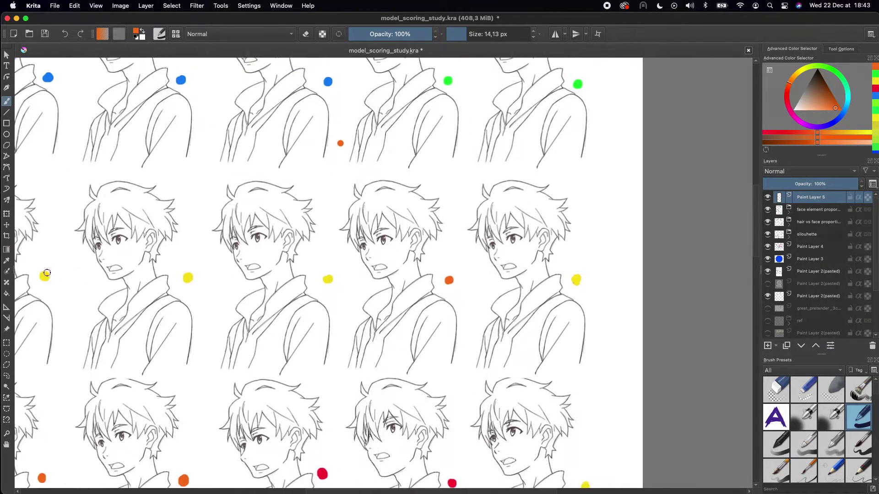
drag(166, 206, 368, 130)
scroll(368, 130, down, 3)
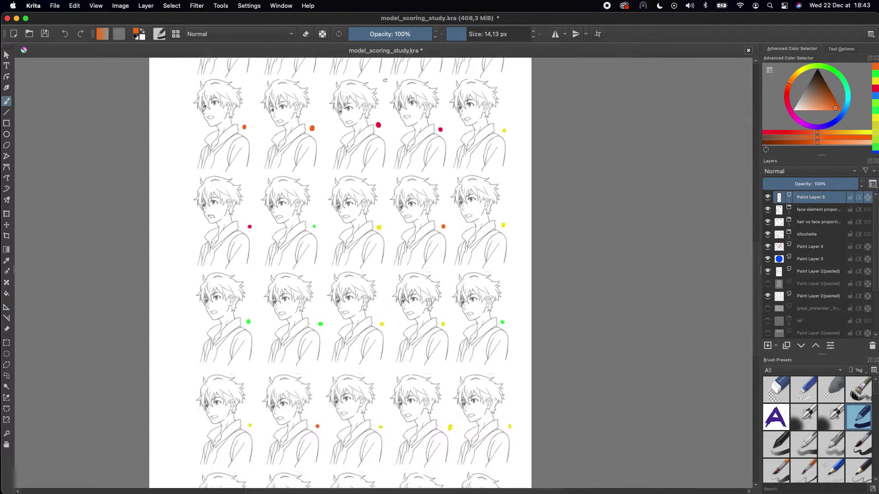
scroll(269, 294, up, 5)
scroll(329, 239, up, 3)
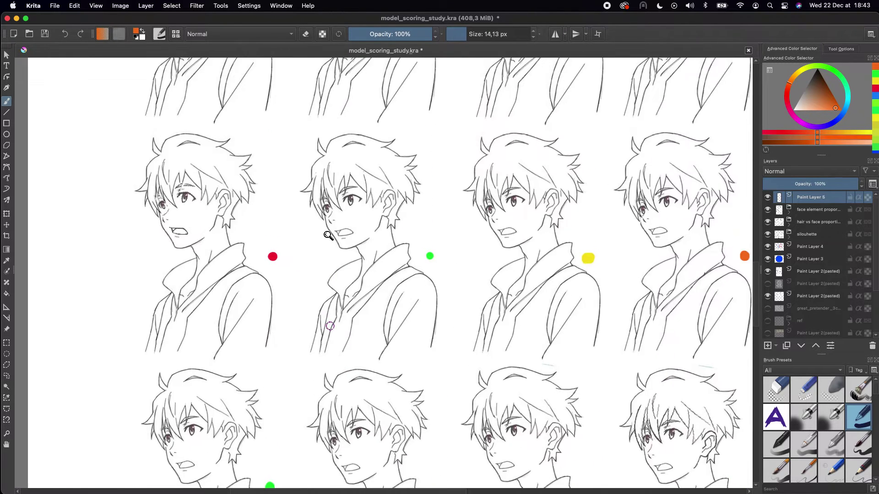
scroll(331, 224, up, 4)
scroll(334, 226, left, 2)
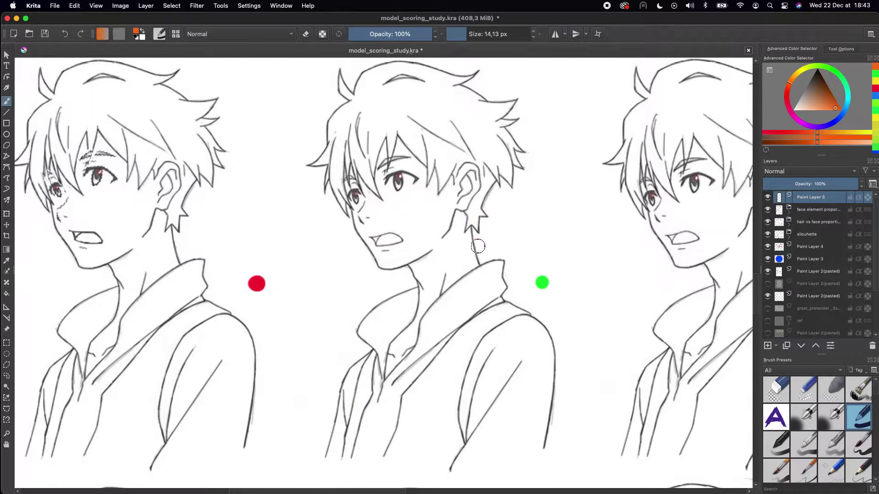
drag(473, 223, 441, 215)
scroll(441, 215, right, 2)
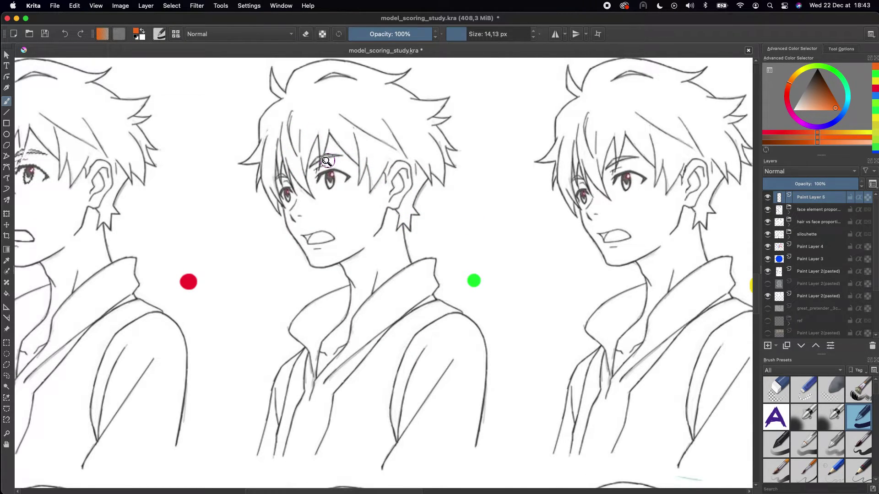
Compare the green- and yellow-dotted heads across the fifth row of variants, including the green-dotted head at the row's end.
scroll(329, 159, down, 3)
scroll(332, 149, down, 5)
scroll(332, 148, up, 1)
scroll(224, 284, up, 3)
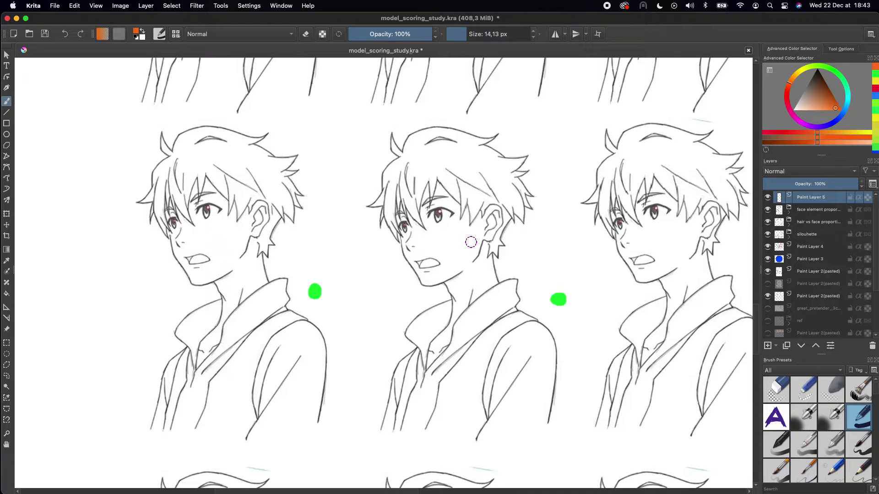
scroll(472, 243, down, 5)
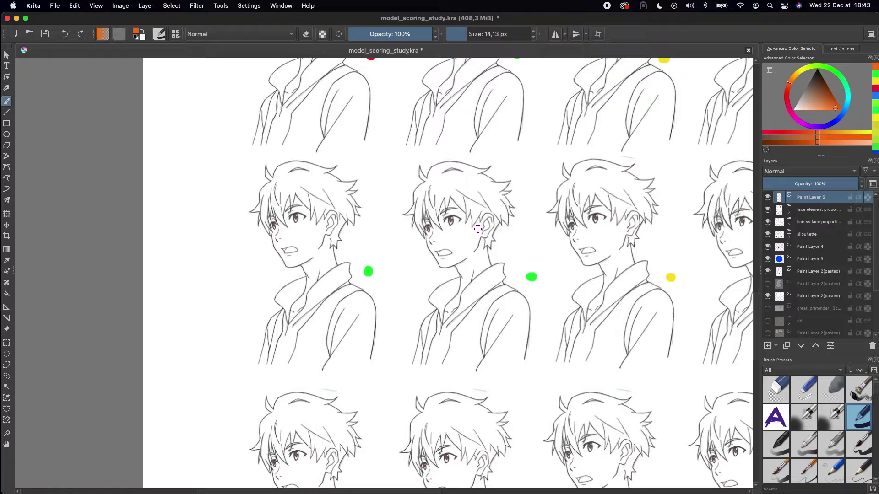
scroll(478, 229, right, 3)
scroll(365, 204, down, 2)
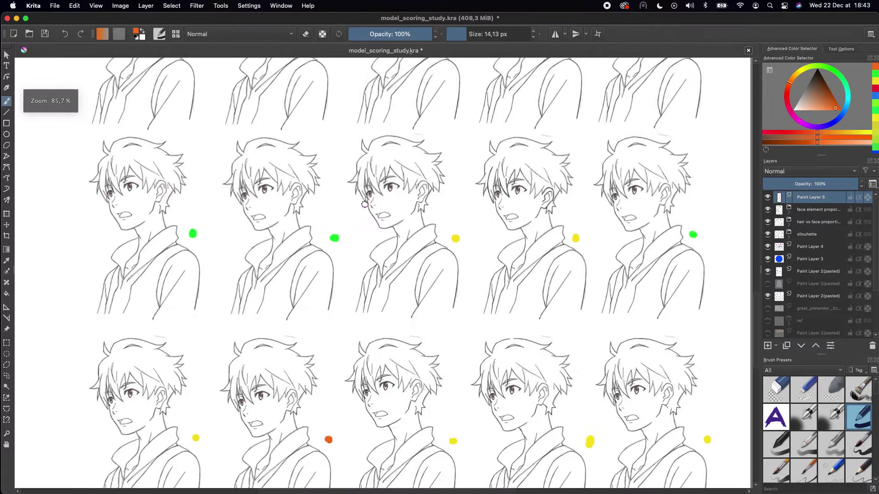
scroll(364, 204, right, 5)
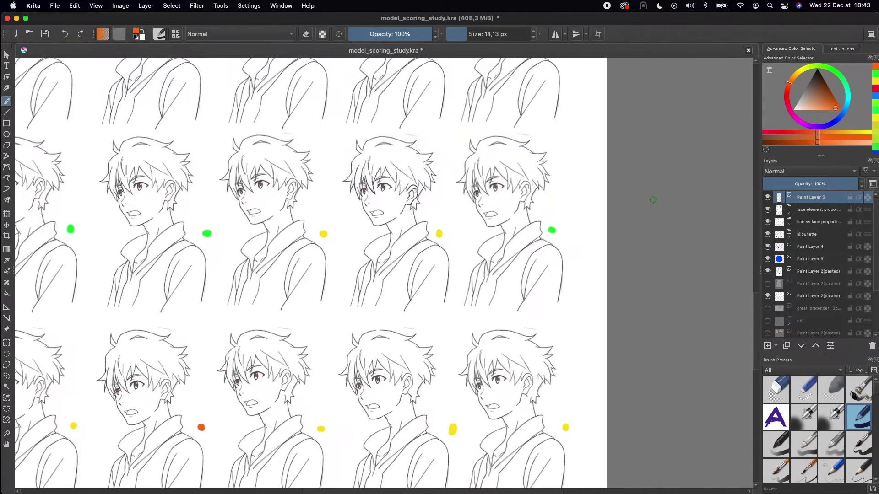
scroll(509, 206, up, 5)
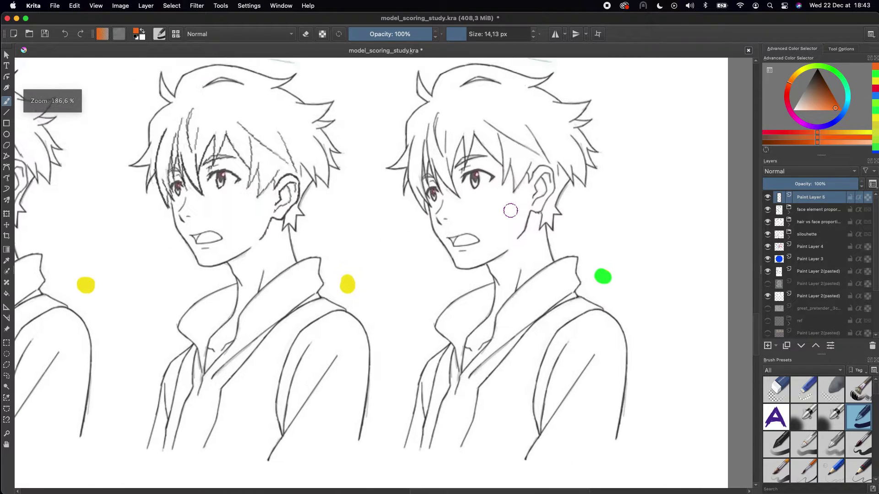
Inspect the heads in the last row of variants, then compare them with the yellow- and orange-dotted row above.
scroll(512, 198, down, 8)
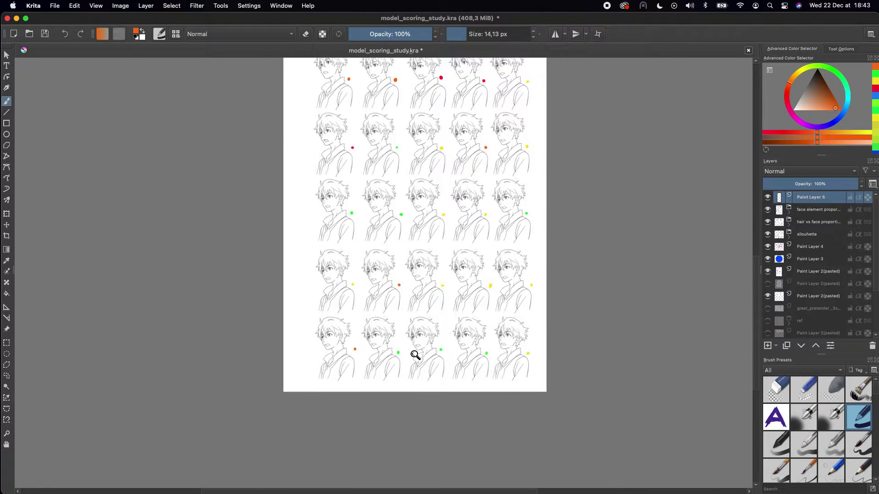
scroll(415, 354, up, 6)
drag(415, 355, 375, 339)
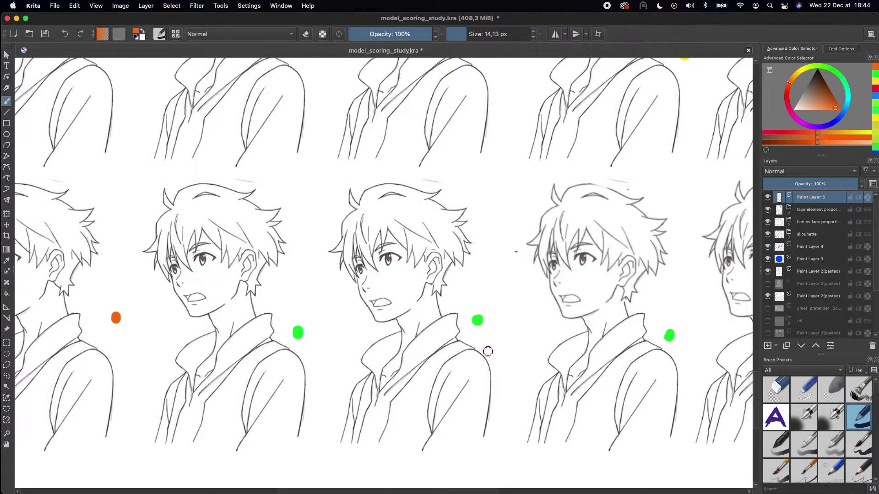
scroll(488, 352, down, 2)
scroll(488, 352, right, 5)
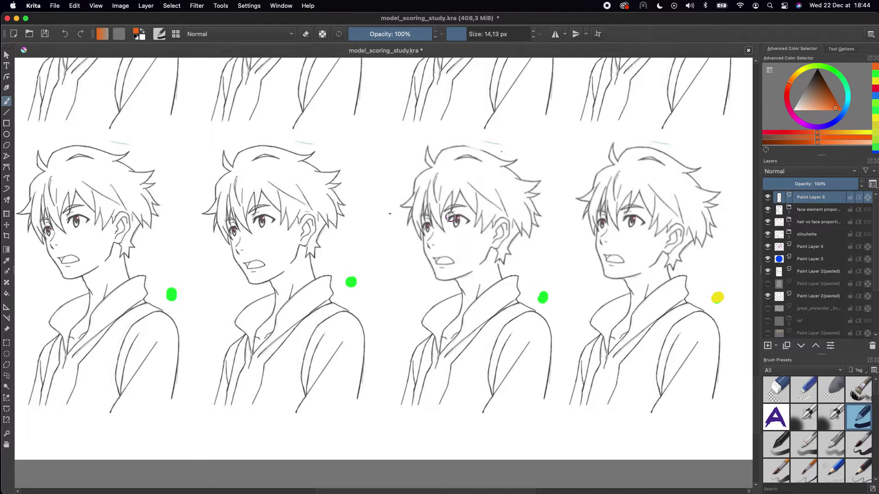
scroll(473, 234, up, 2)
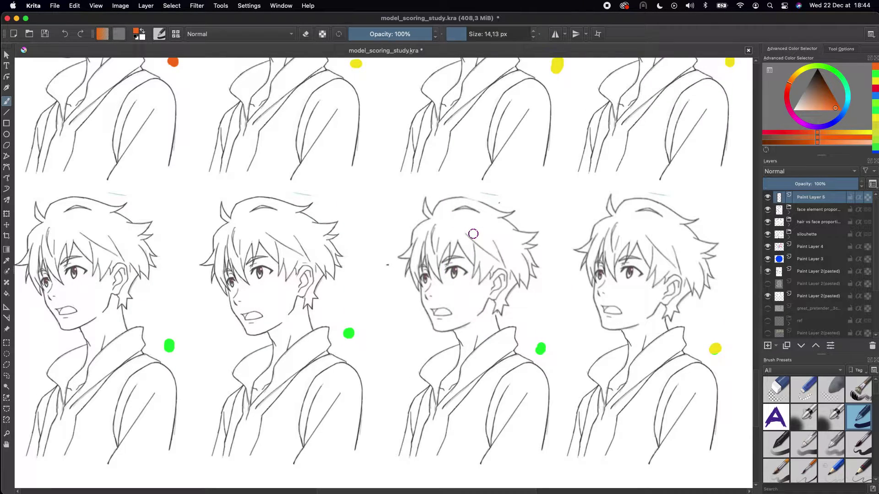
scroll(479, 242, down, 5)
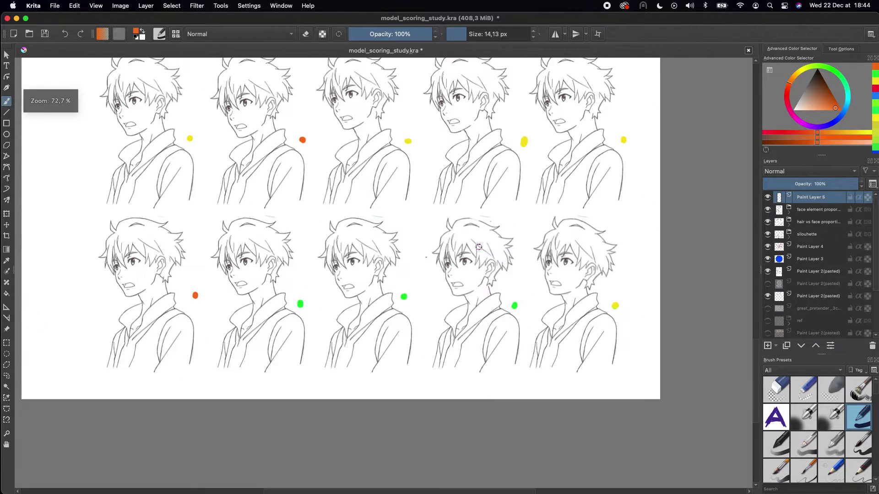
scroll(466, 383, down, 5)
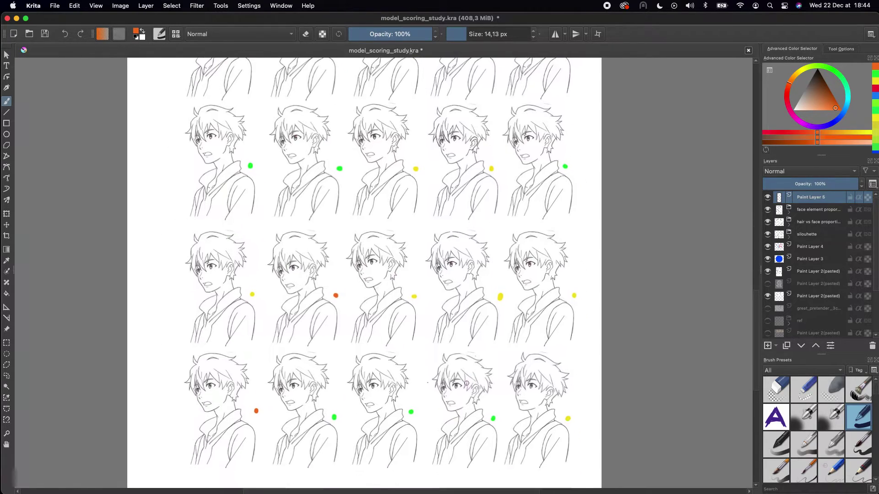
scroll(456, 399, up, 5)
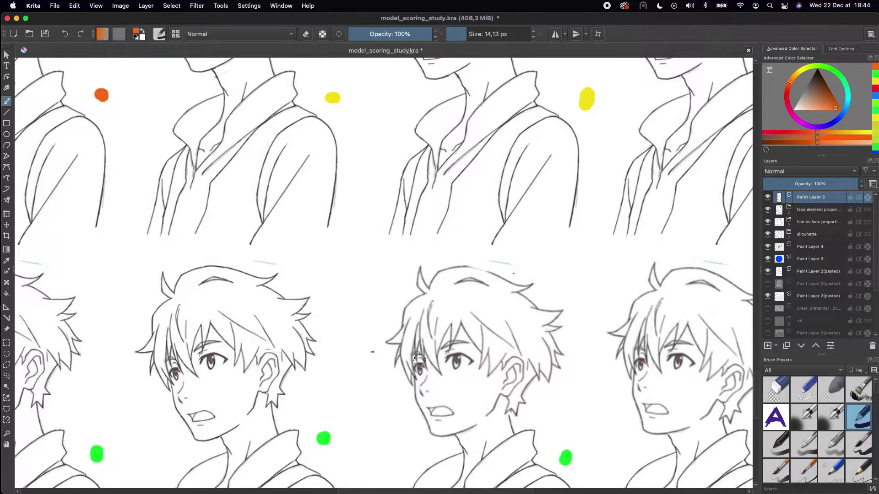
scroll(419, 359, down, 2)
scroll(420, 360, down, 6)
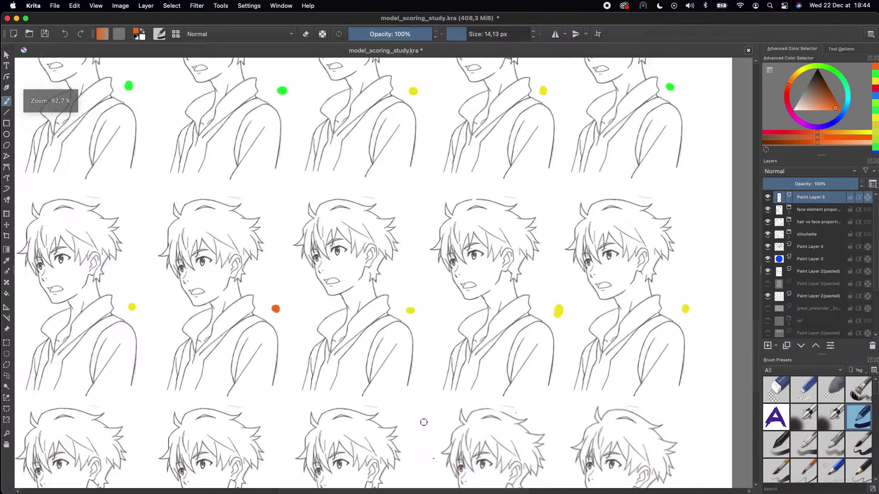
Revisit the scoring legend and toggle the silhouette, hair-versus-face and face-element layer groups to identify the heads each contains.
scroll(382, 318, up, 10)
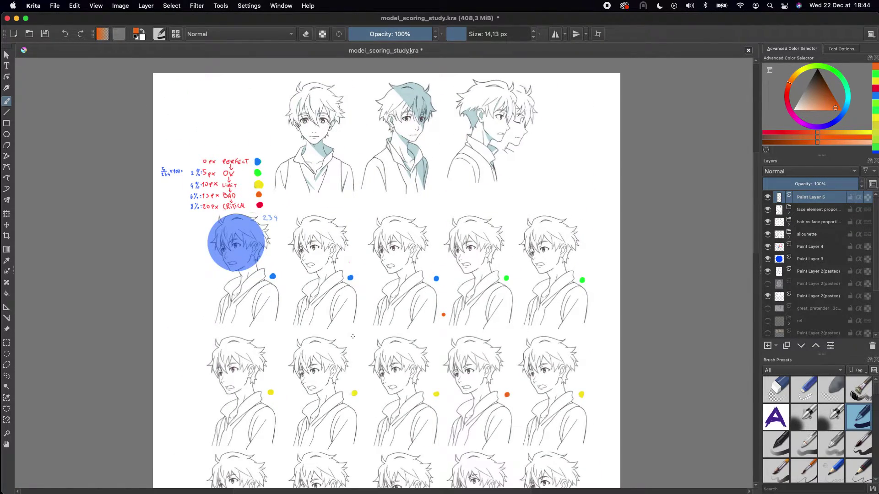
scroll(391, 281, up, 2)
scroll(391, 281, left, 2)
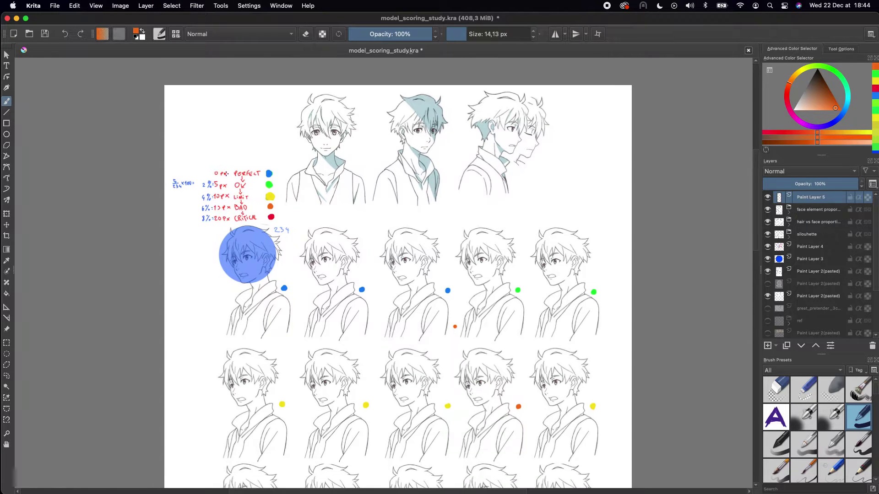
scroll(399, 293, down, 5)
scroll(398, 293, right, 1)
click(768, 222)
click(768, 221)
click(768, 234)
click(768, 210)
click(768, 234)
click(768, 210)
click(768, 210)
scroll(755, 216, down, 2)
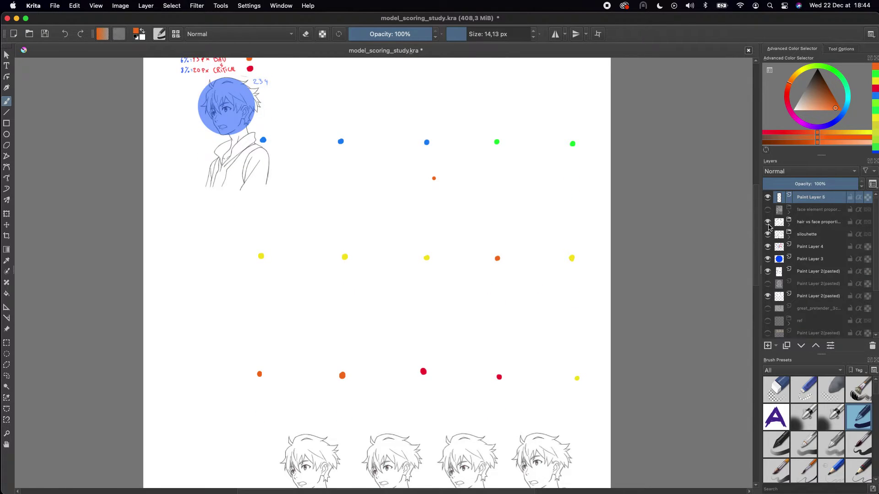
Hide the hair-versus-face proportion and "silouhette" layer groups, and show the face-element proportion group.
click(768, 223)
click(767, 234)
click(768, 214)
click(768, 214)
click(769, 214)
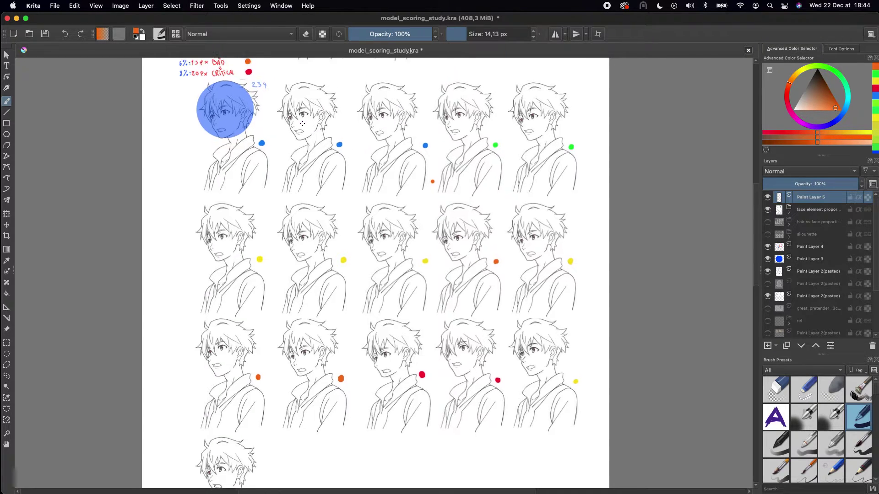
Compare the face-element variants in the first two rows against their blue, green, yellow and orange score dots.
scroll(366, 147, up, 2)
scroll(367, 146, right, 3)
scroll(284, 160, up, 3)
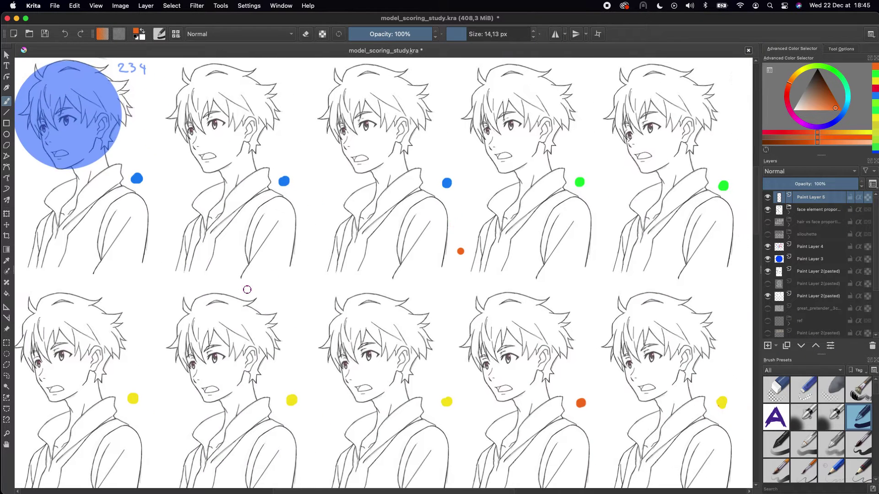
scroll(337, 212, up, 3)
scroll(148, 359, up, 3)
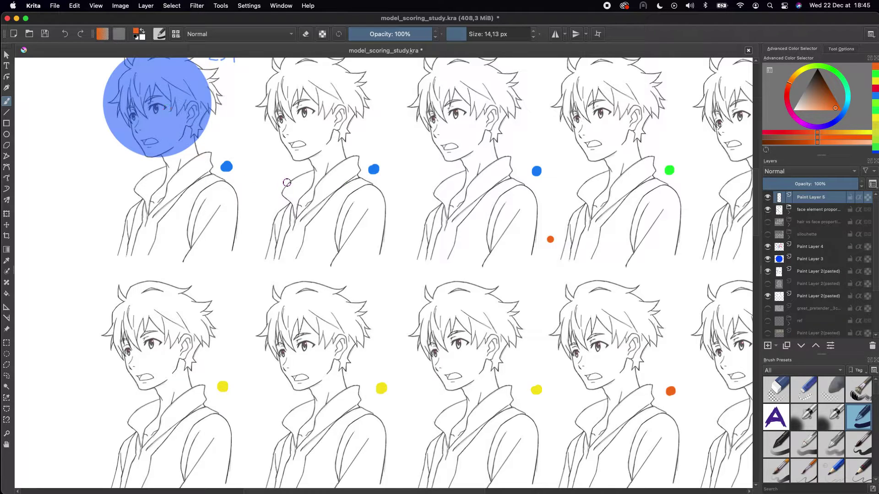
mouse_move(409, 193)
mouse_down()
mouse_move(374, 226)
mouse_move(364, 97)
mouse_up()
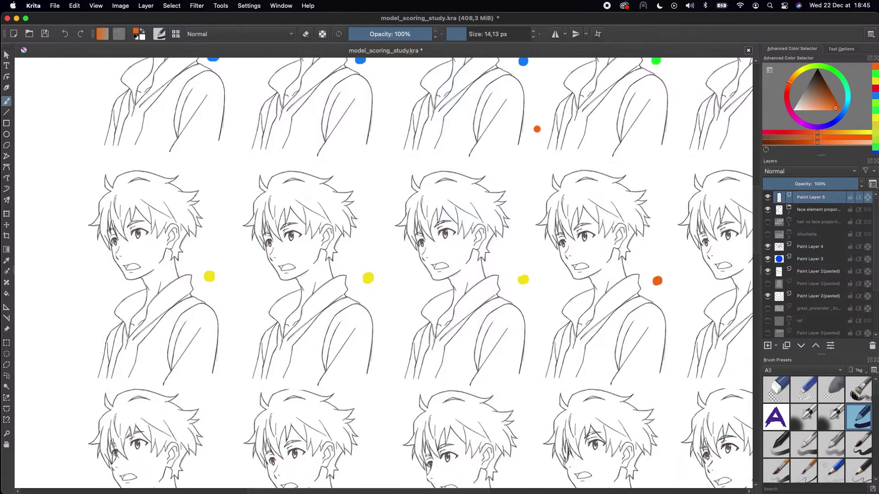
drag(219, 306, 228, 257)
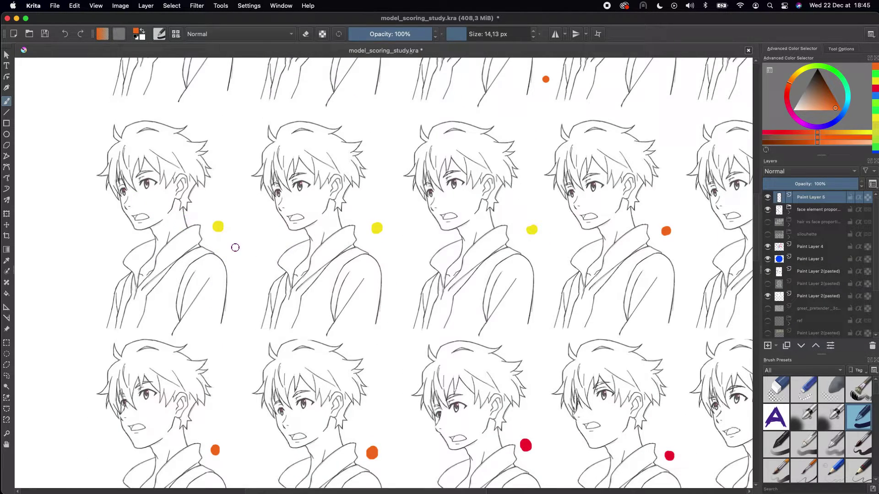
drag(276, 259, 248, 257)
scroll(382, 264, down, 6)
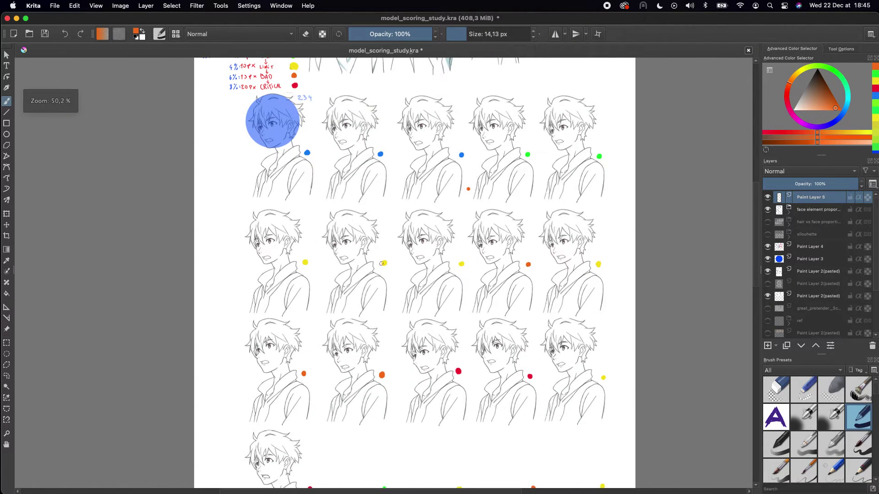
mouse_move(382, 264)
mouse_down()
mouse_move(391, 315)
mouse_move(379, 274)
mouse_move(336, 230)
mouse_move(298, 212)
mouse_move(279, 219)
mouse_up()
scroll(363, 253, up, 4)
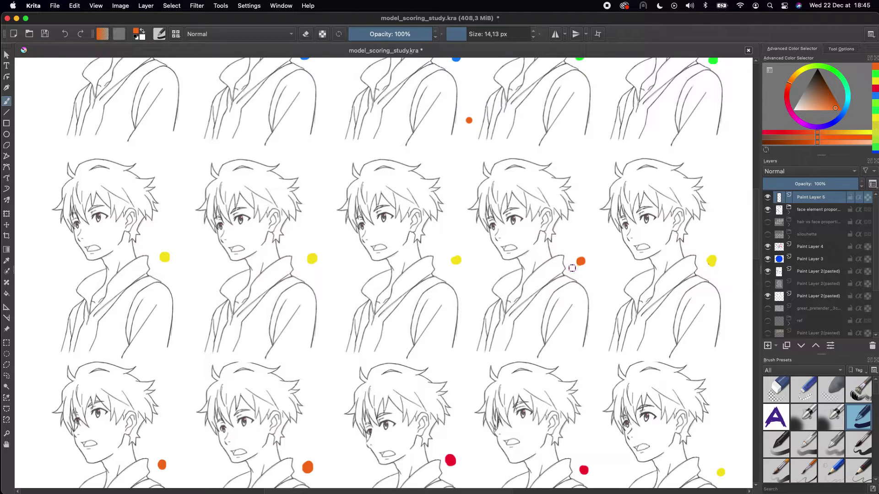
mouse_move(576, 289)
mouse_down()
mouse_move(500, 278)
mouse_move(492, 260)
mouse_up()
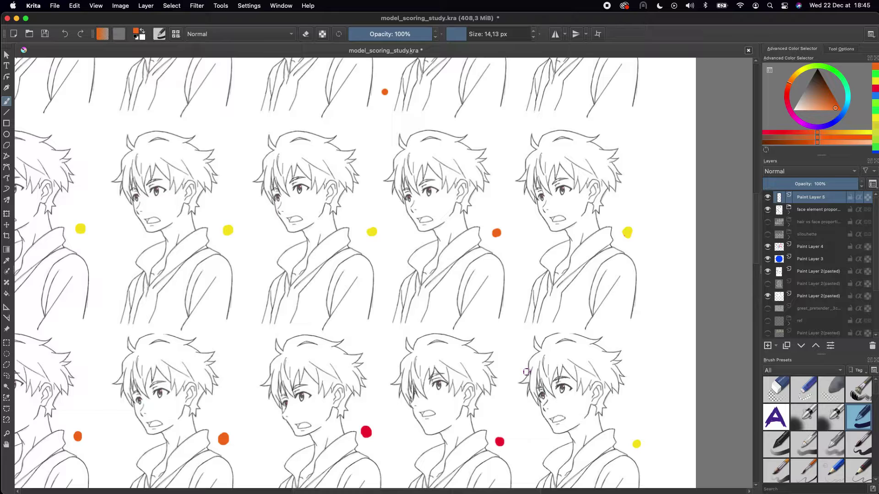
Survey the third row of face-element variants, comparing the orange-, red- and yellow-dotted heads.
drag(477, 371, 553, 295)
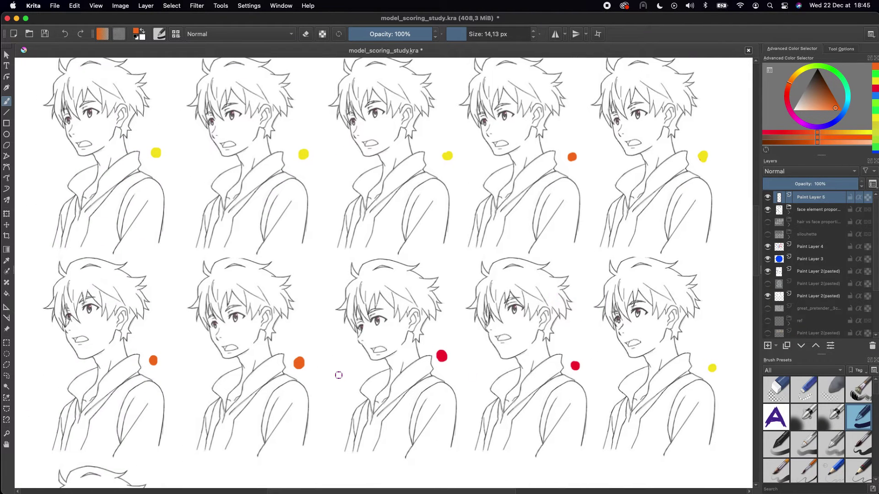
scroll(398, 385, up, 1)
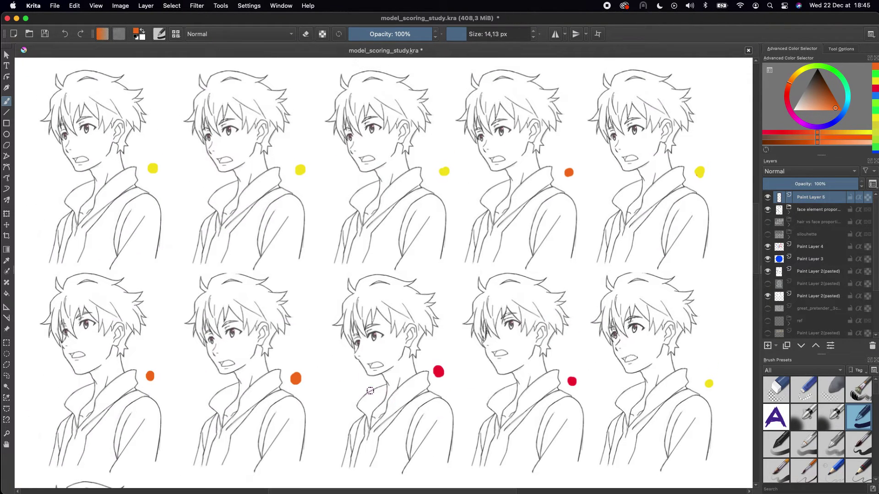
scroll(222, 375, left, 2)
scroll(223, 375, down, 2)
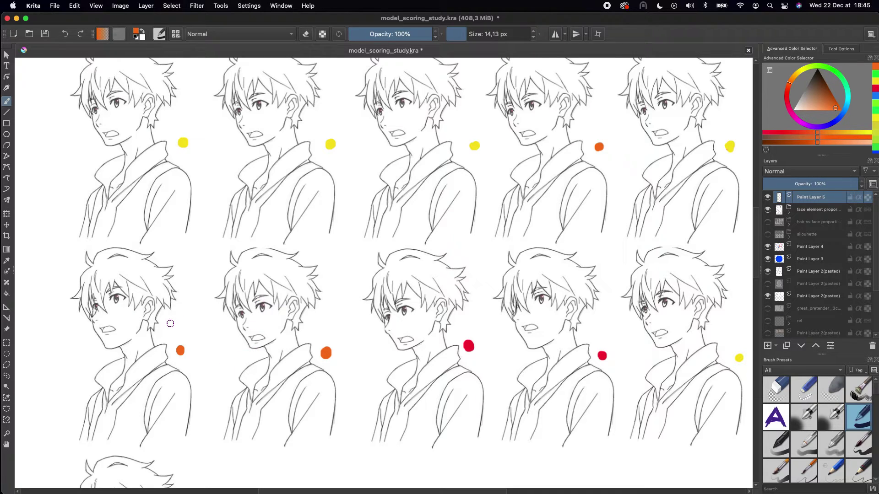
scroll(182, 351, down, 5)
scroll(183, 352, right, 3)
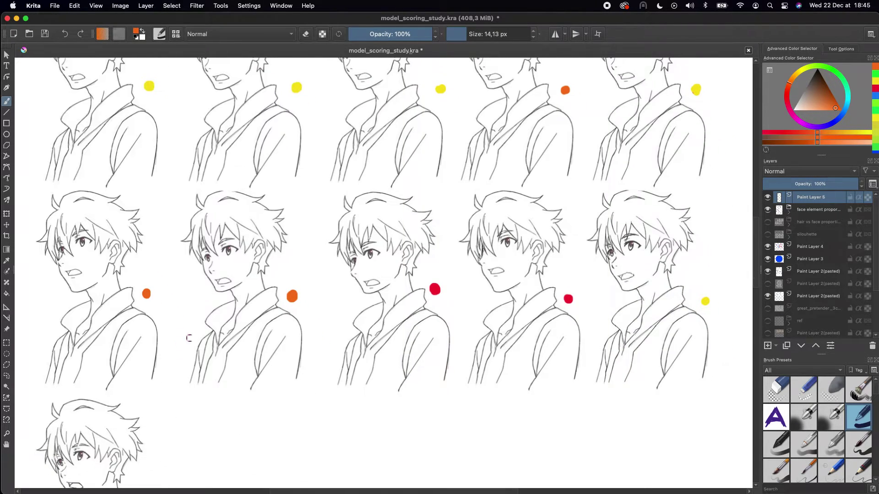
scroll(150, 306, left, 3)
scroll(150, 305, up, 1)
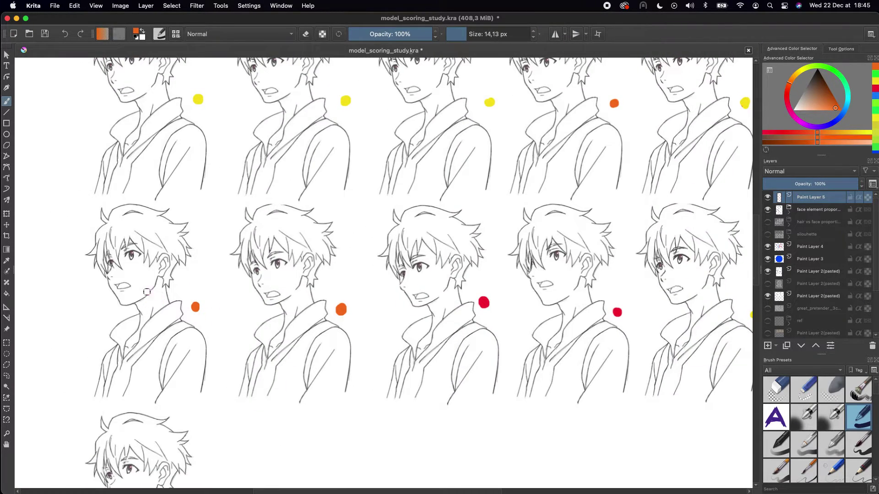
Inspect the facial features of the two orange-dotted heads in the third row up close.
scroll(206, 290, up, 5)
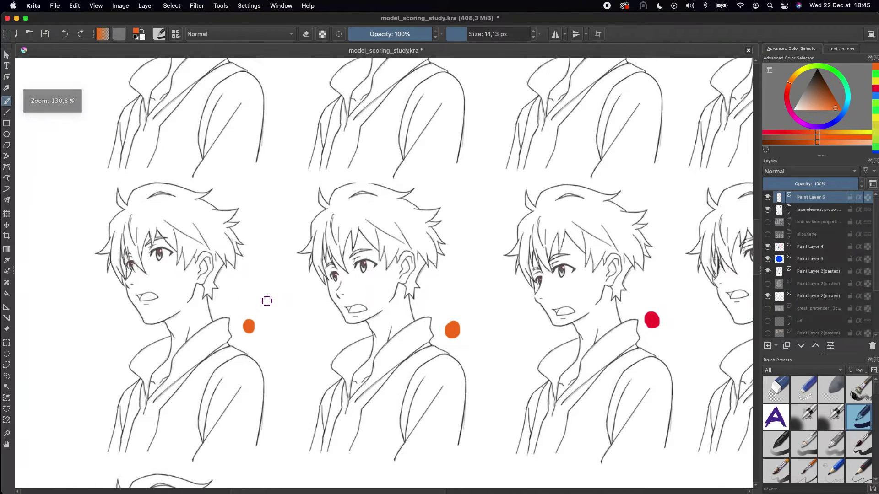
scroll(207, 289, down, 2)
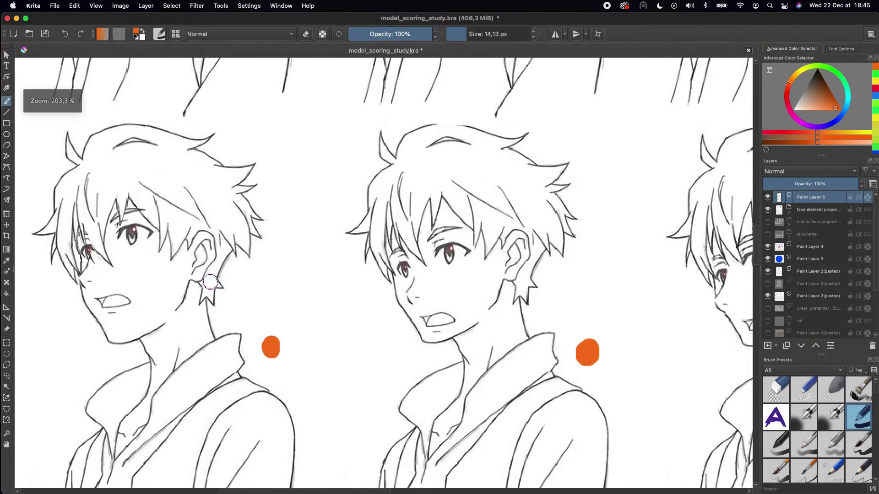
scroll(210, 282, down, 2)
scroll(210, 282, down, 3)
scroll(183, 316, up, 1)
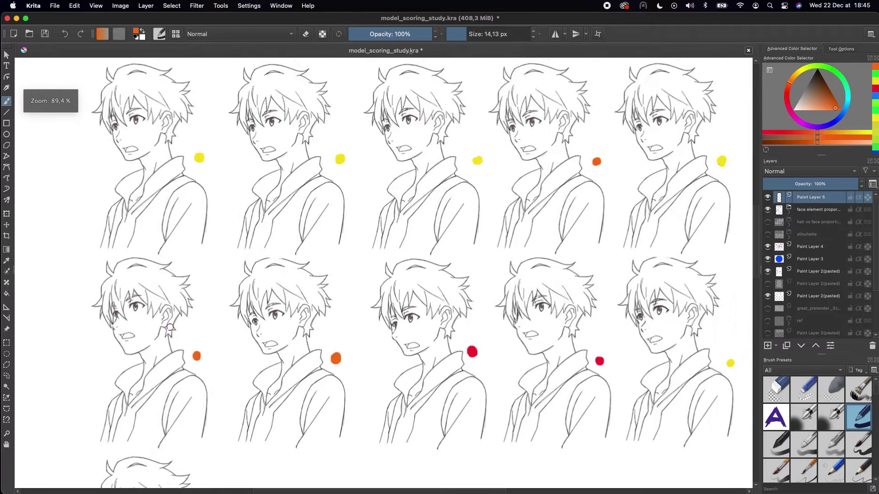
scroll(160, 345, up, 1)
drag(160, 345, 186, 338)
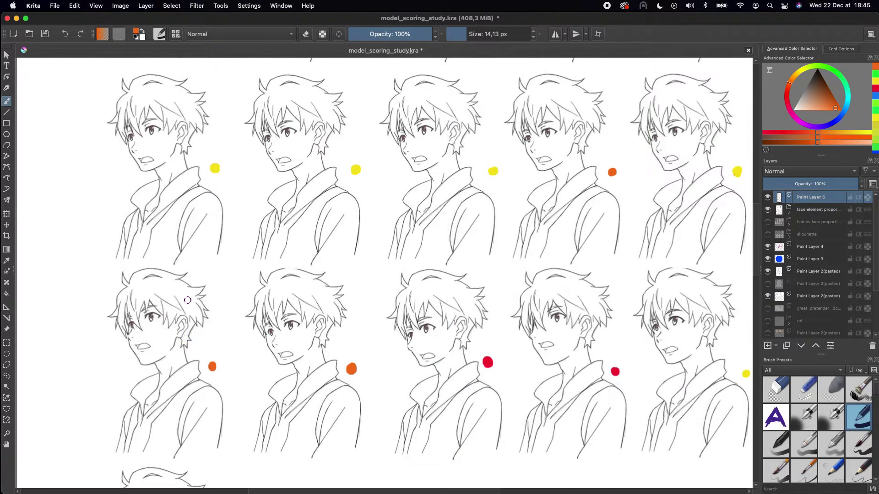
Re-examine the yellow-dotted heads in the second row of face-element variants up close.
scroll(187, 300, up, 3)
scroll(188, 300, up, 3)
scroll(188, 300, down, 3)
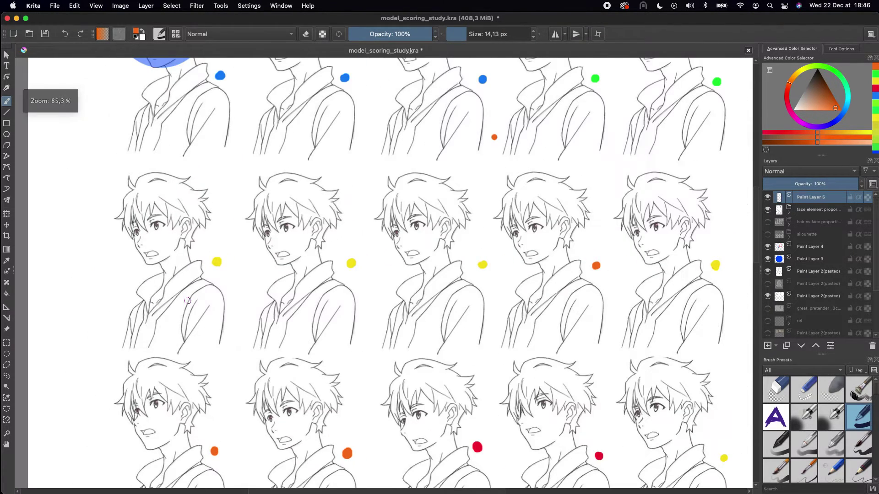
scroll(216, 298, up, 1)
scroll(220, 298, up, 2)
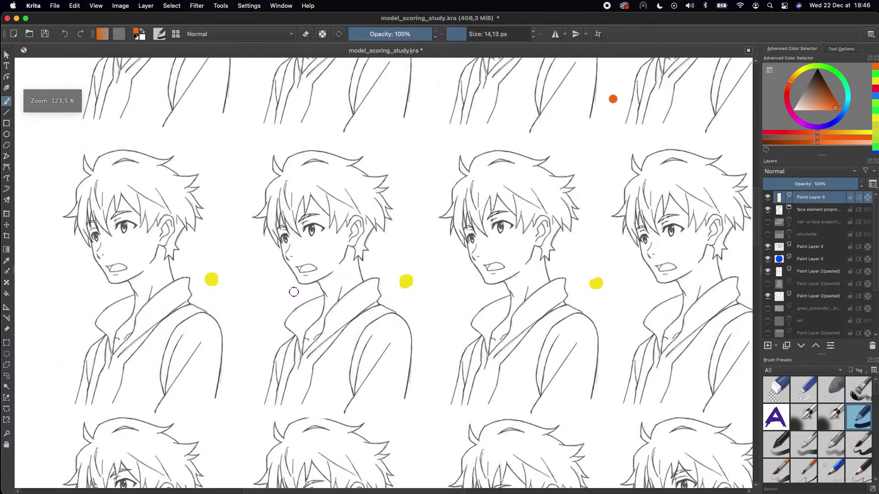
Compare the yellow-dotted heads in the second row with the blue- and green-dotted heads in the row above.
scroll(294, 291, up, 3)
scroll(361, 273, right, 2)
scroll(361, 273, down, 2)
drag(362, 270, 343, 316)
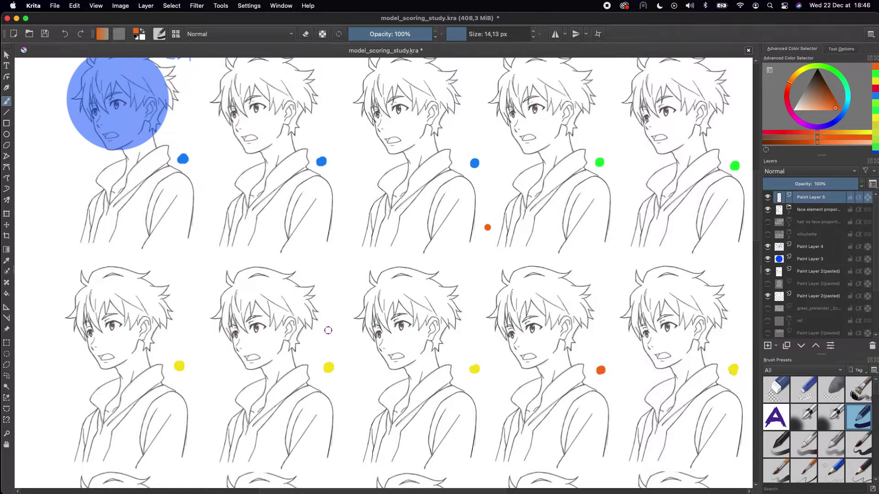
scroll(328, 330, up, 1)
scroll(326, 341, down, 2)
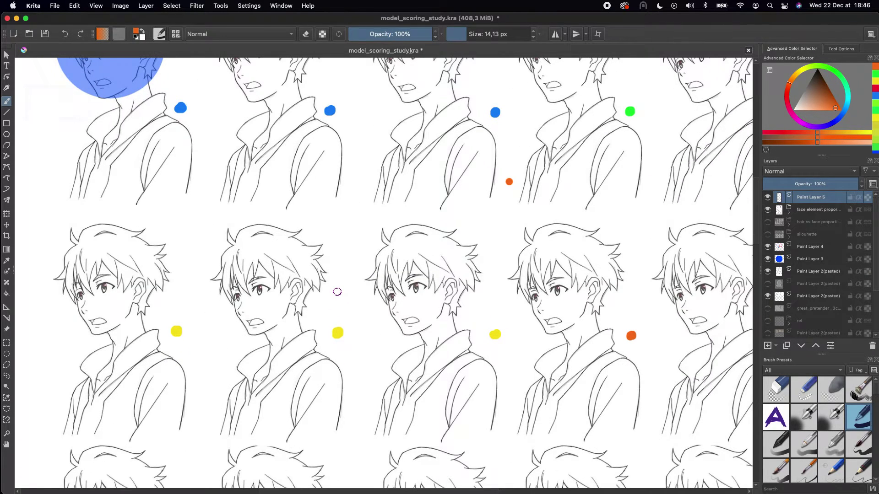
scroll(323, 354, up, 3)
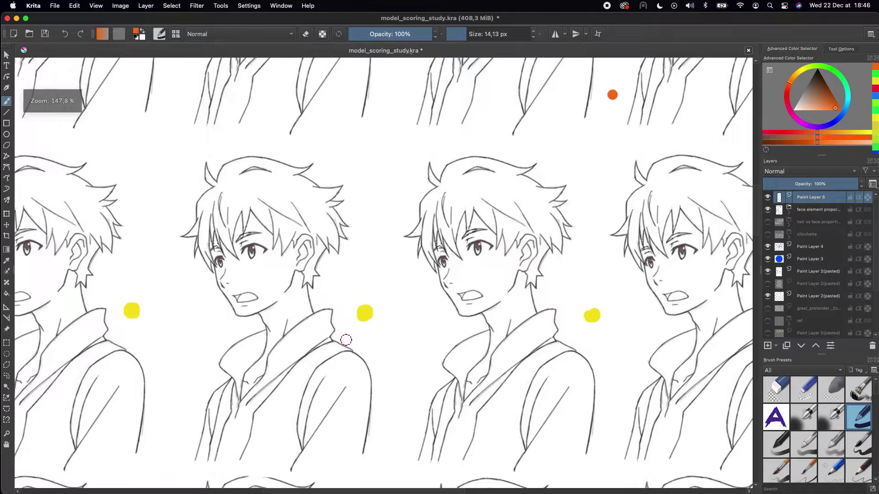
scroll(281, 297, down, 2)
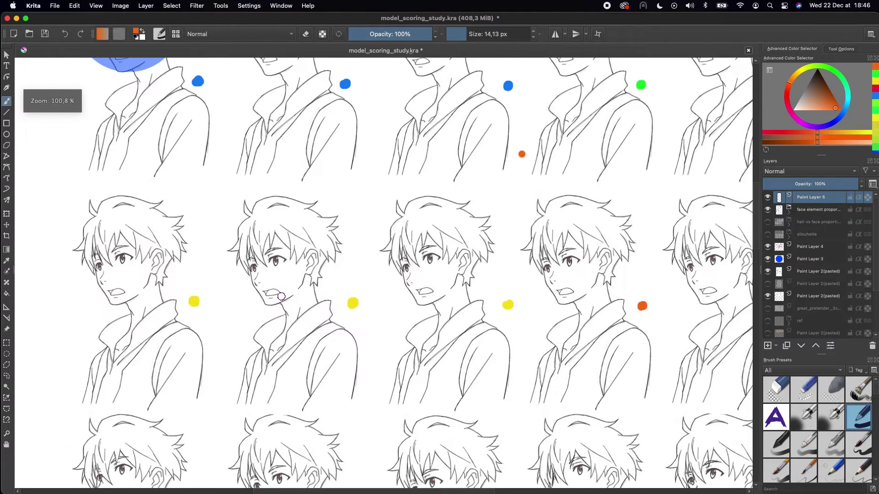
scroll(284, 305, up, 1)
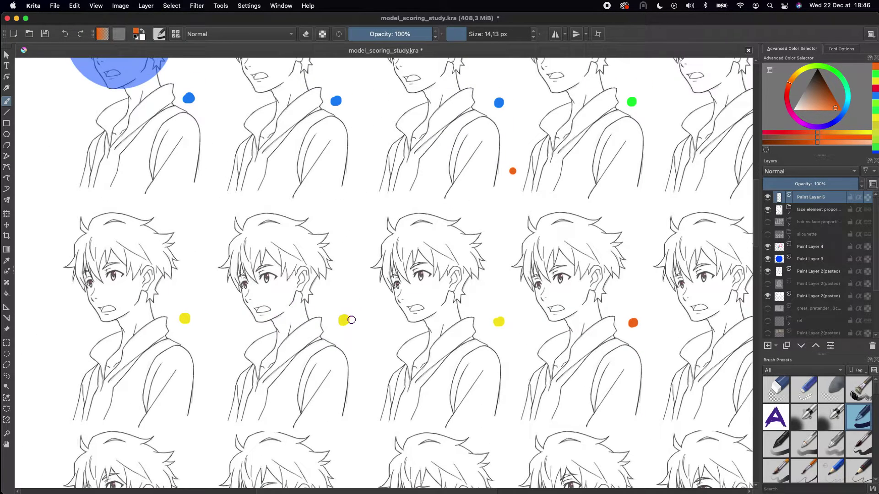
scroll(353, 311, down, 1)
scroll(318, 364, up, 2)
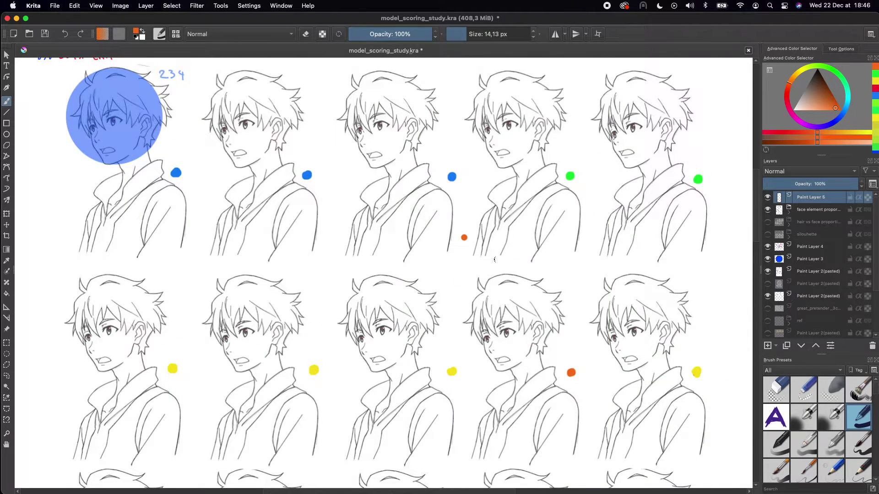
scroll(406, 350, up, 1)
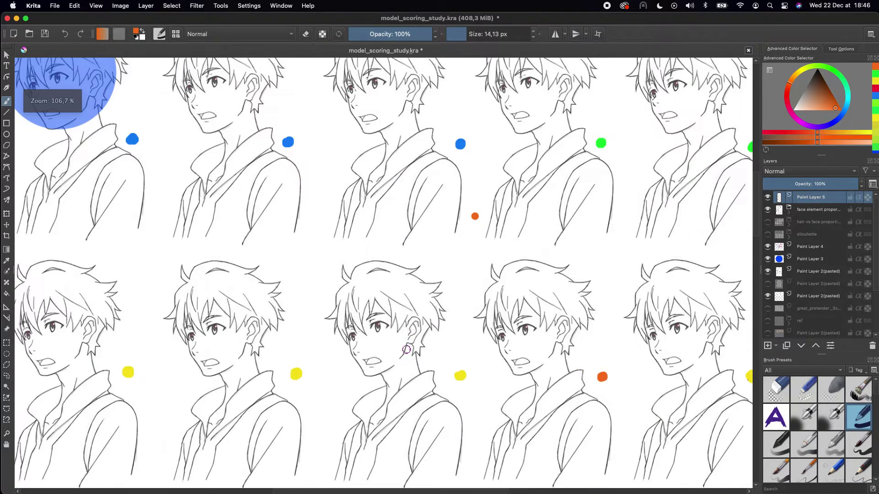
Inspect the two green-dotted heads in the first row up close beside the neighbouring blue-dotted head.
scroll(407, 350, up, 3)
scroll(555, 241, up, 3)
drag(575, 267, 472, 282)
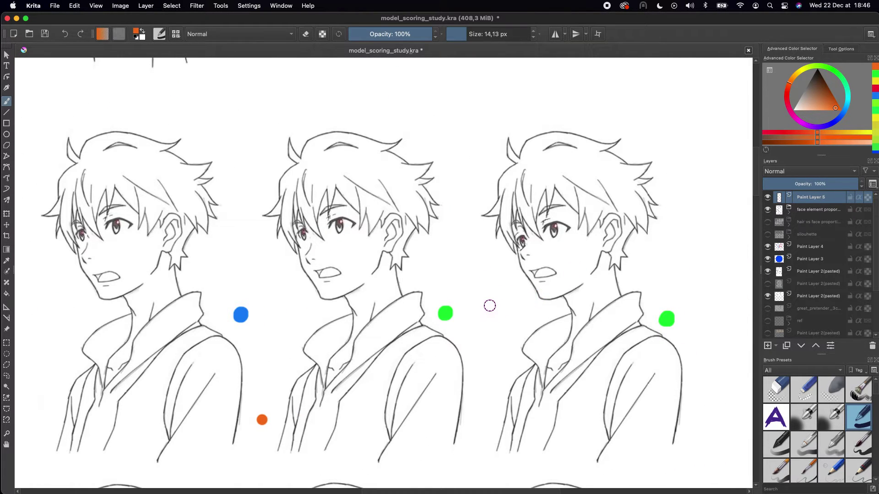
scroll(489, 306, down, 3)
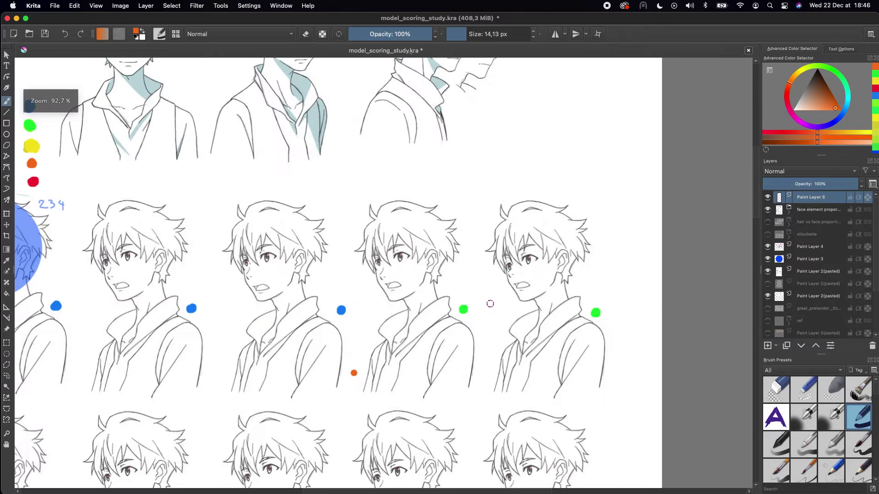
scroll(499, 285, down, 2)
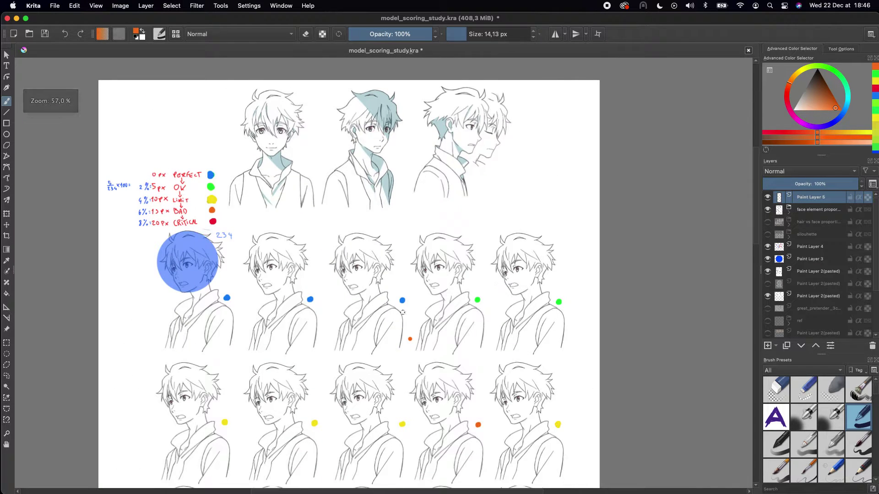
Review the orange-, red- and yellow-dotted heads in the third row and the red-dotted head below them.
scroll(345, 330, down, 10)
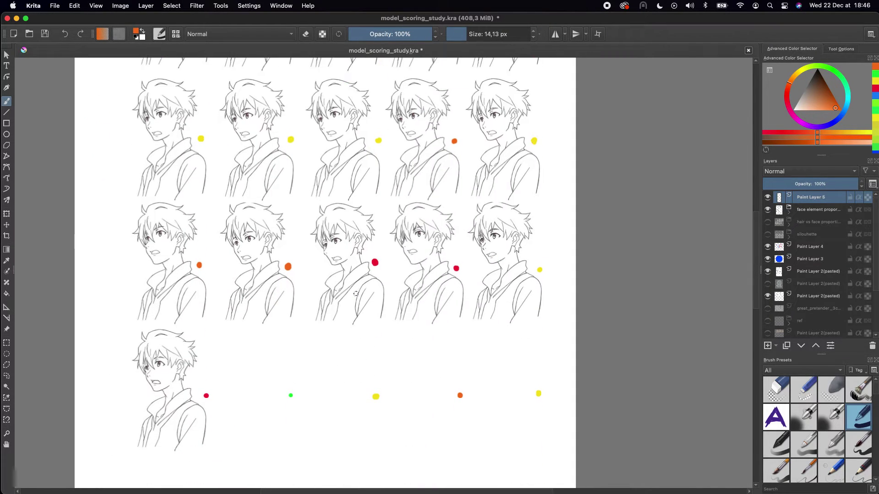
scroll(350, 292, up, 4)
scroll(359, 287, left, 3)
scroll(360, 287, down, 2)
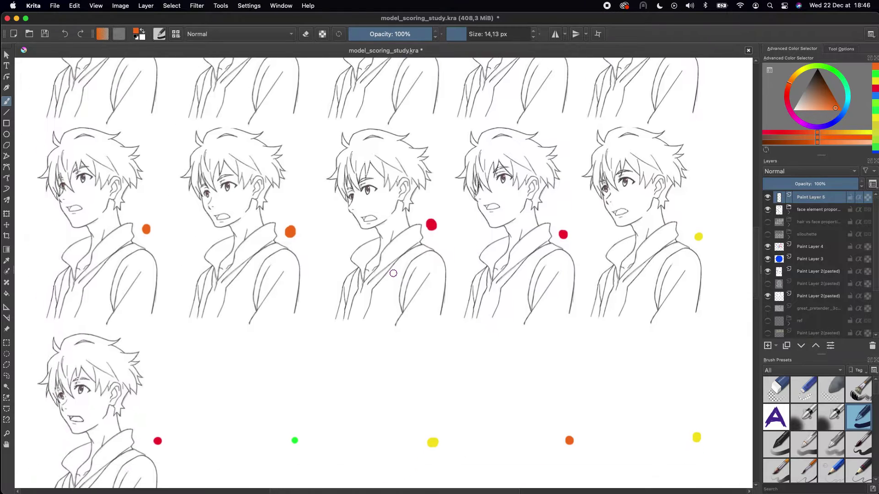
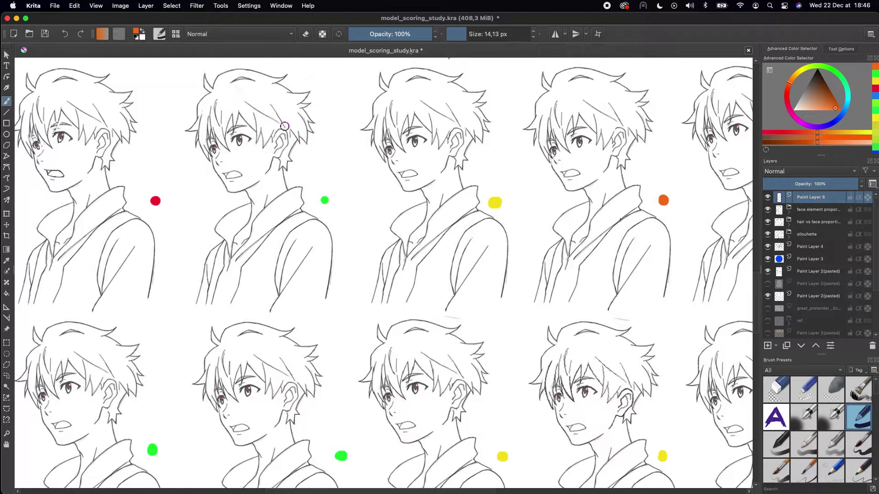
Survey the fourth row of head variants, comparing the green-, yellow- and orange-dotted heads through to the last one.
scroll(379, 190, right, 2)
scroll(379, 190, up, 1)
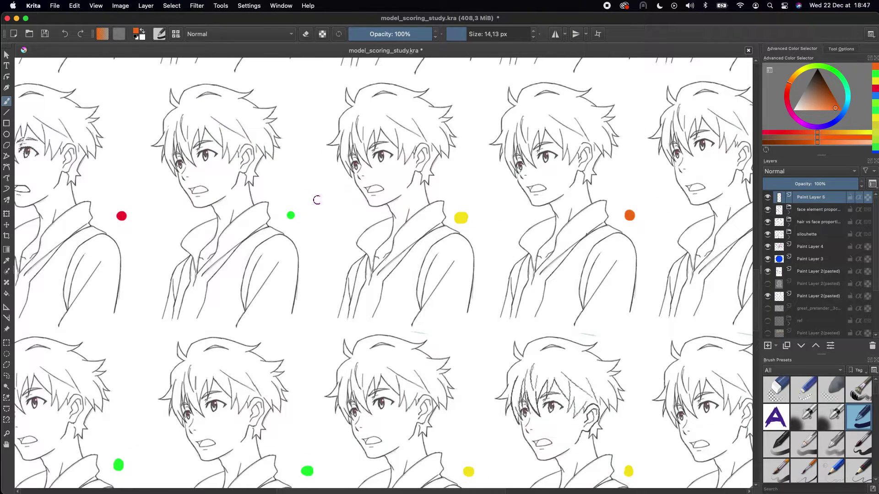
scroll(311, 198, right, 3)
scroll(311, 199, up, 1)
scroll(349, 249, right, 1)
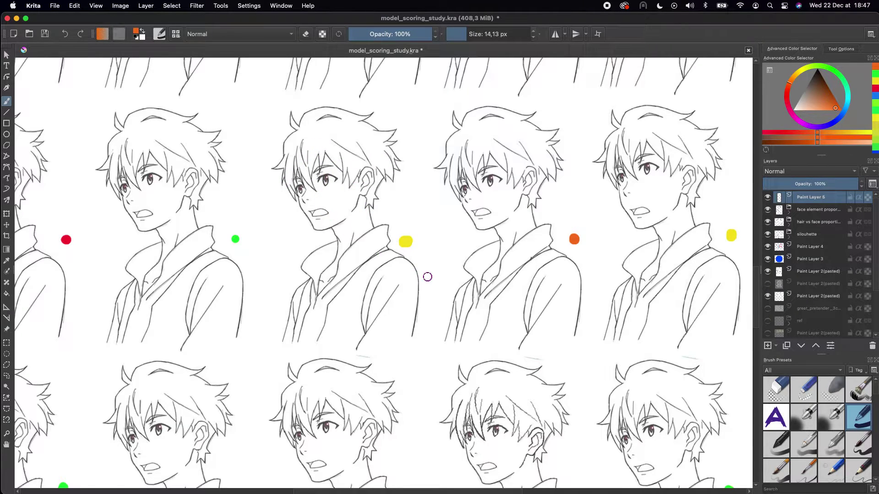
scroll(425, 274, right, 3)
scroll(426, 274, down, 1)
scroll(471, 198, right, 1)
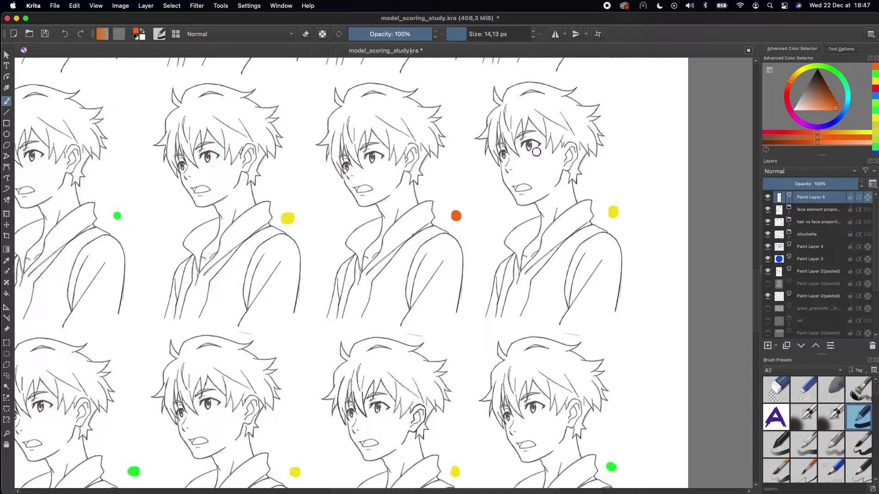
scroll(546, 163, right, 1)
scroll(546, 163, down, 1)
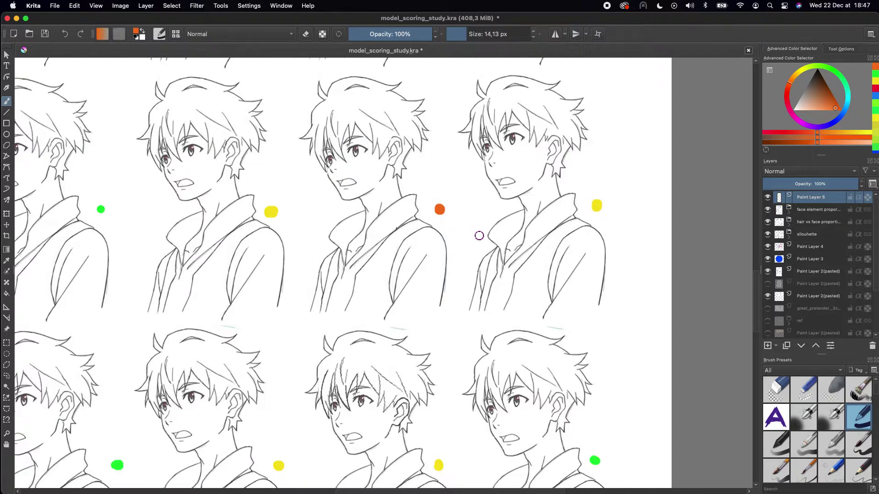
Examine the fifth row of head variants, comparing the green-dotted heads with the yellow-dotted ones.
scroll(546, 244, down, 5)
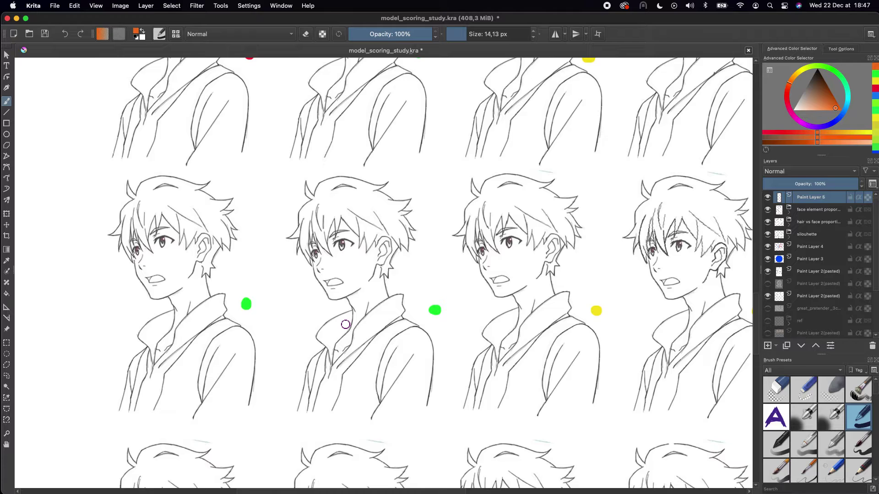
scroll(527, 251, down, 2)
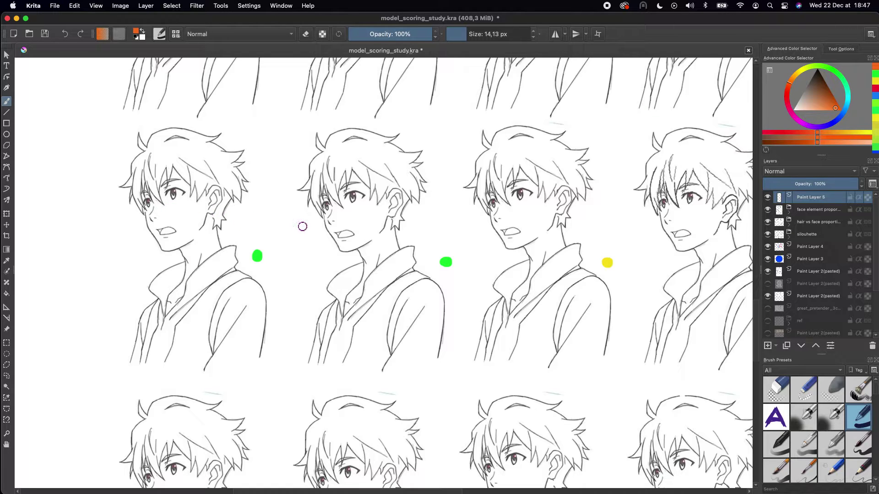
drag(302, 225, 271, 218)
scroll(426, 208, right, 6)
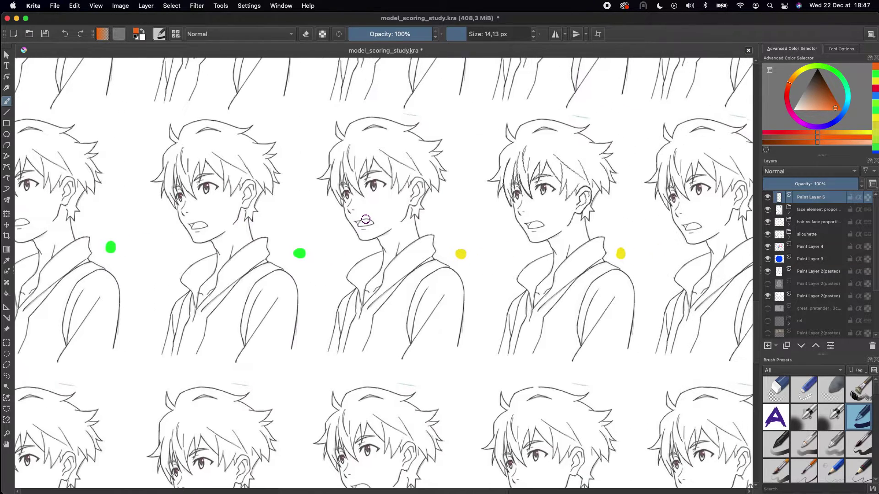
scroll(476, 206, right, 3)
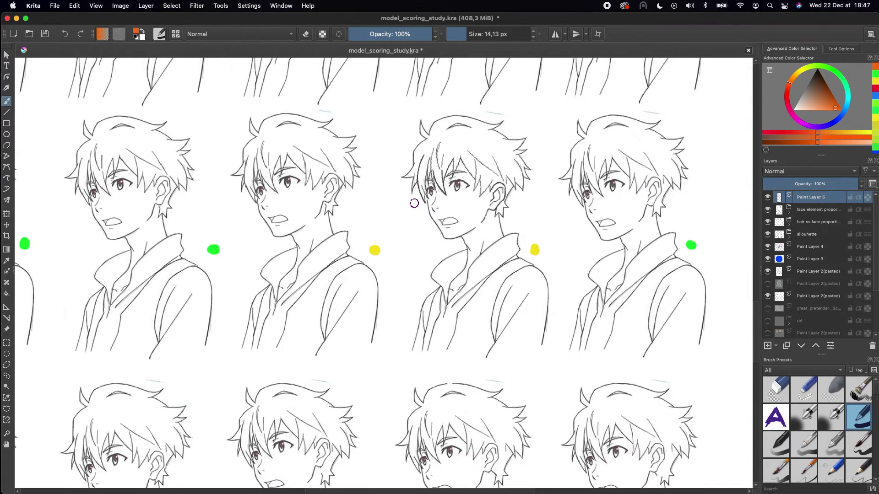
scroll(474, 242, right, 3)
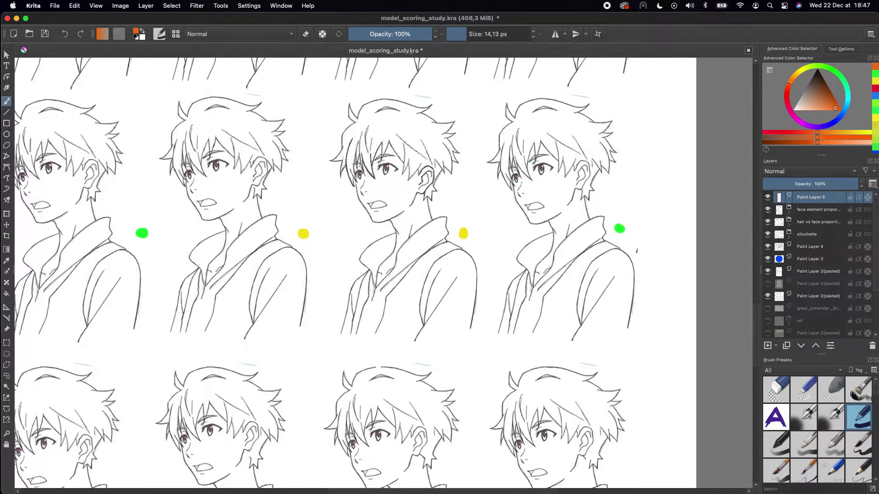
Toggle the face-element and silhouette layer groups off and back on, and make the silhouette group active.
click(768, 209)
click(767, 210)
click(768, 234)
click(768, 234)
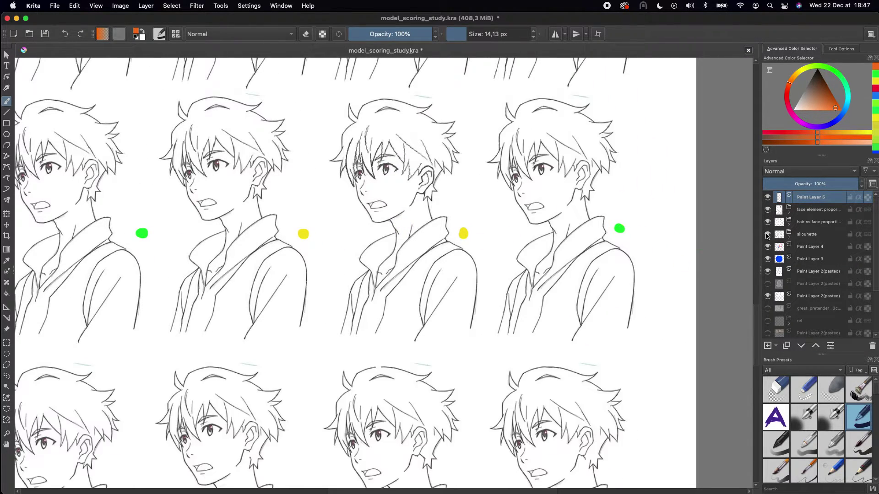
click(817, 235)
click(767, 234)
click(768, 234)
Survey the sixth row of head variants, comparing the orange-dotted head with the yellow-dotted ones.
scroll(563, 216, down, 2)
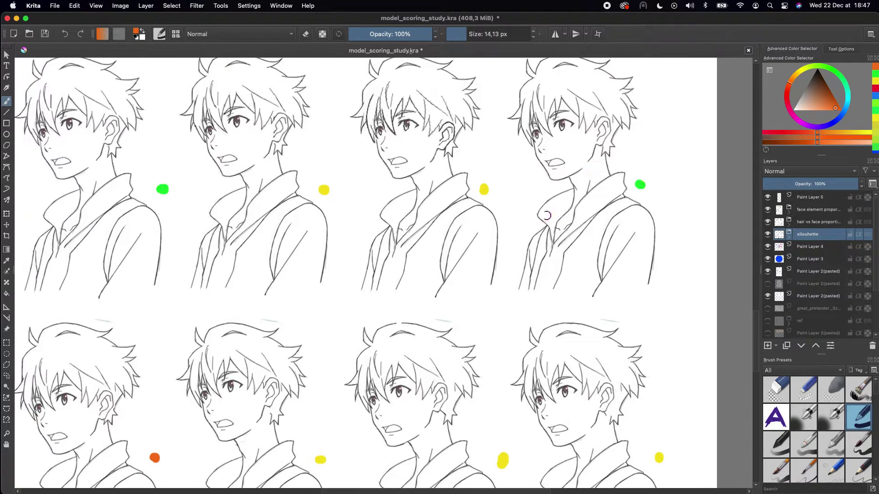
scroll(523, 265, left, 5)
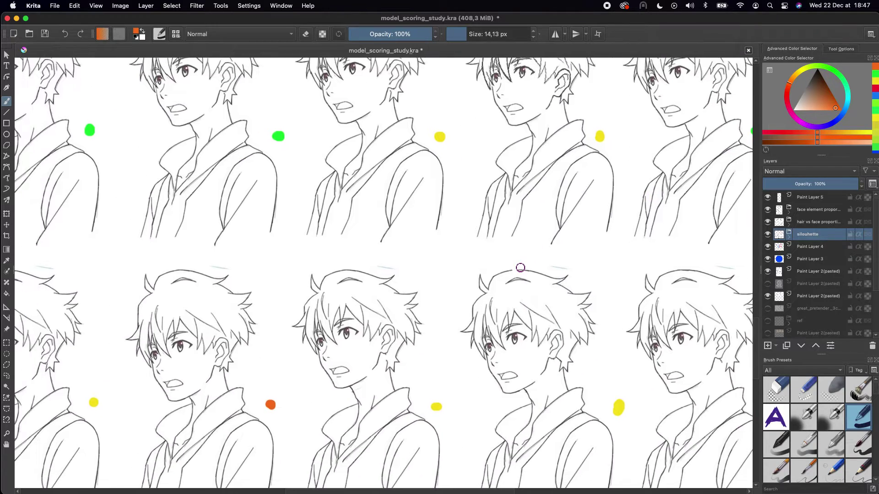
scroll(477, 369, down, 6)
scroll(504, 339, left, 5)
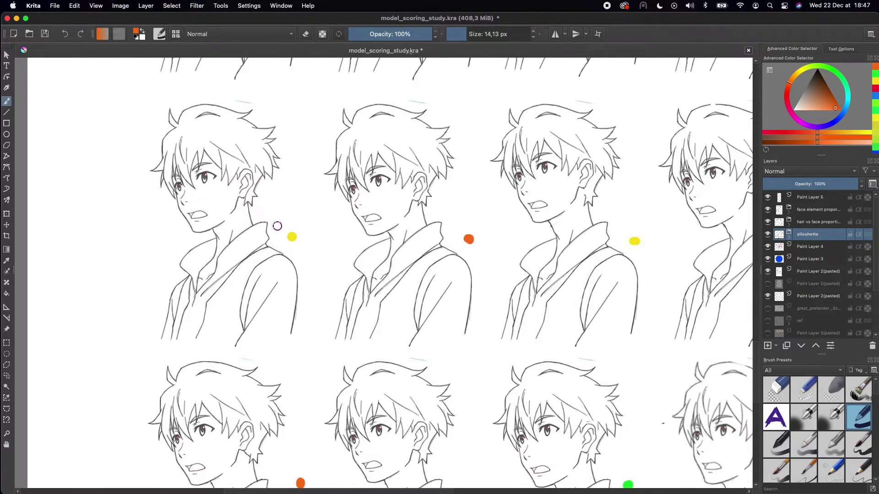
scroll(294, 238, right, 5)
scroll(316, 216, down, 2)
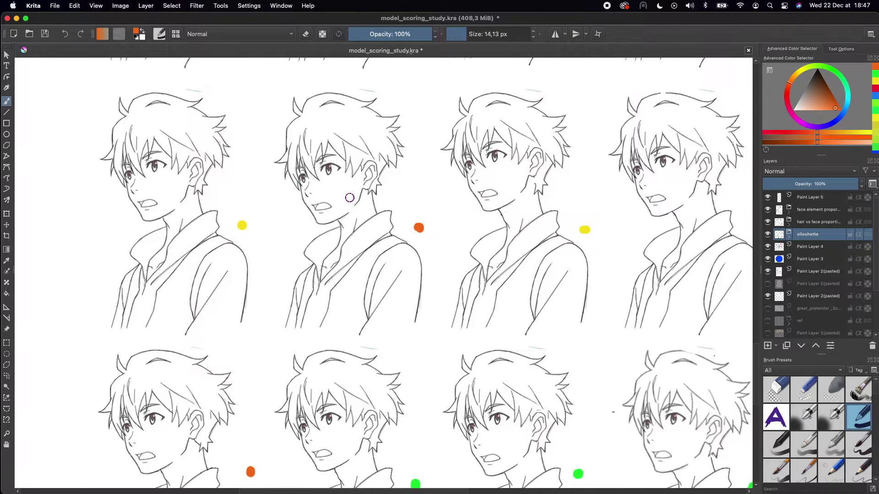
scroll(366, 229, right, 6)
scroll(503, 220, right, 3)
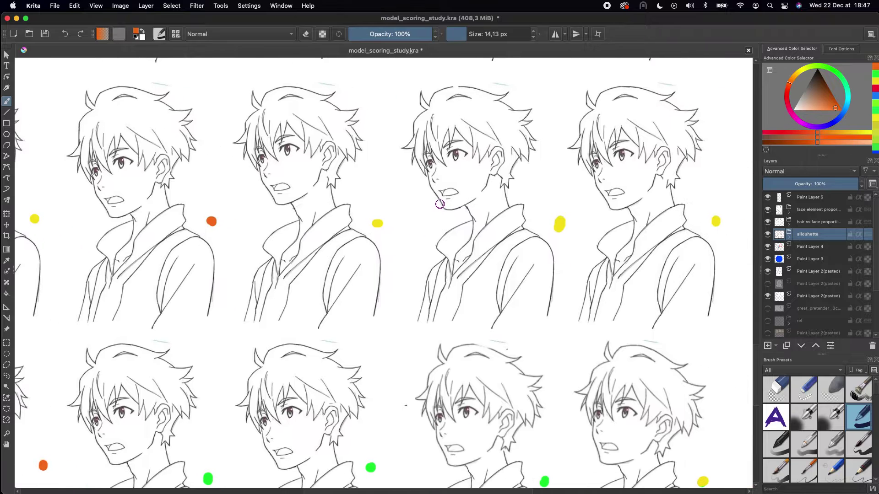
scroll(458, 220, up, 2)
scroll(458, 220, right, 1)
scroll(483, 226, right, 2)
scroll(483, 226, down, 1)
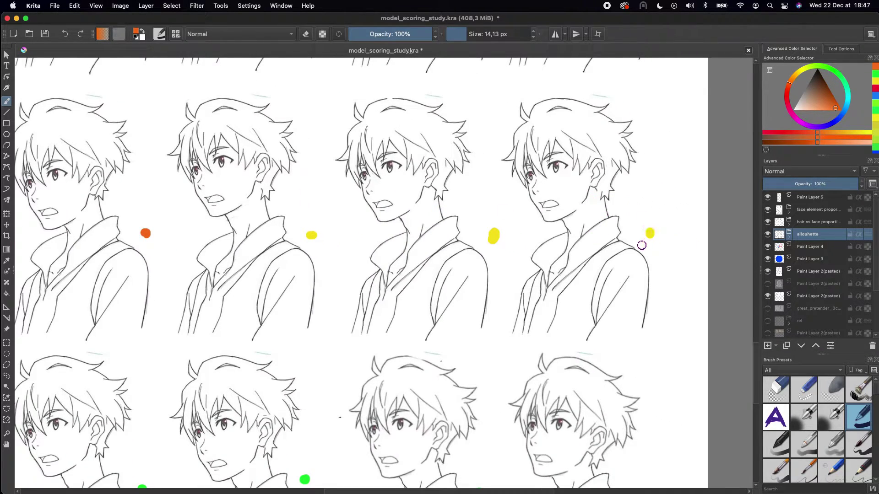
Examine the last row of head variants across its orange, green and yellow score dots, ending with an overview of the bottom rows.
scroll(409, 280, left, 15)
scroll(409, 280, down, 10)
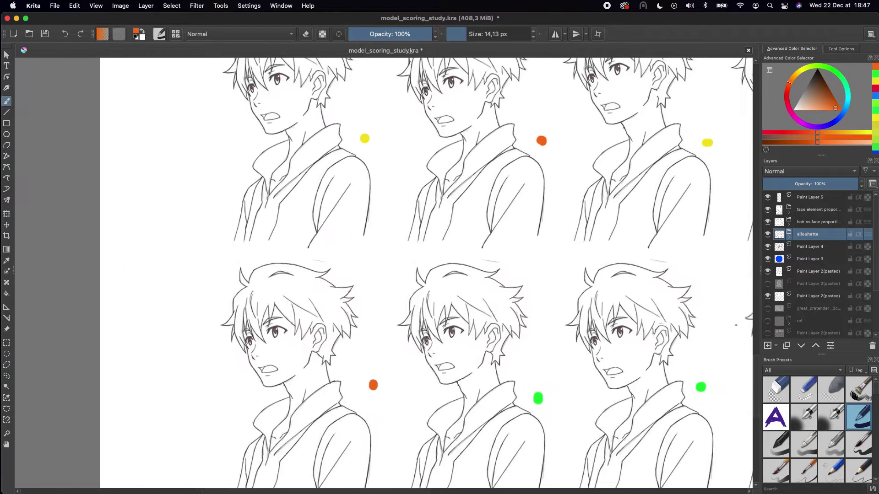
scroll(365, 243, right, 6)
scroll(267, 248, right, 6)
scroll(267, 248, up, 1)
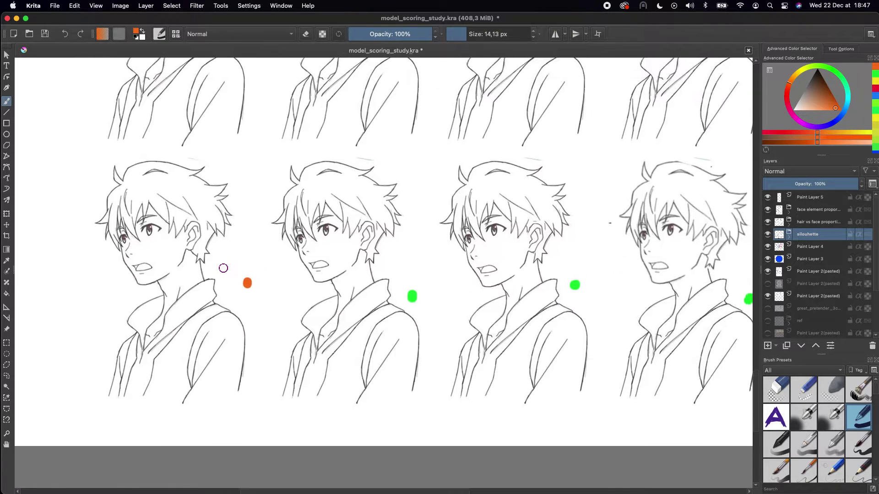
scroll(376, 371, right, 2)
scroll(377, 371, up, 1)
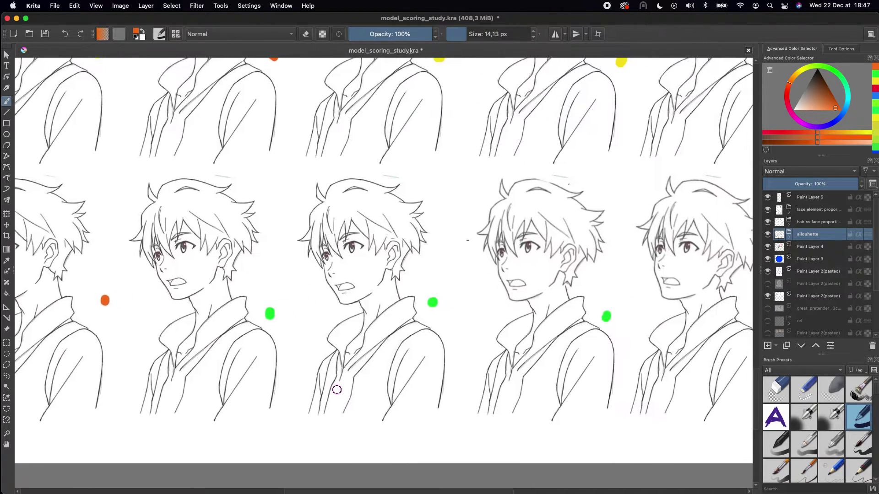
scroll(339, 387, right, 2)
scroll(339, 387, down, 1)
scroll(377, 340, right, 1)
scroll(378, 340, up, 1)
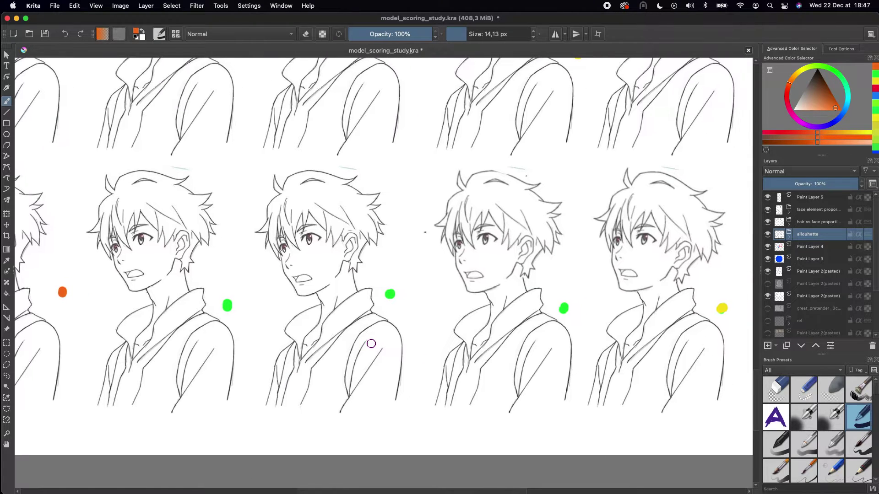
scroll(243, 272, right, 2)
scroll(243, 273, down, 1)
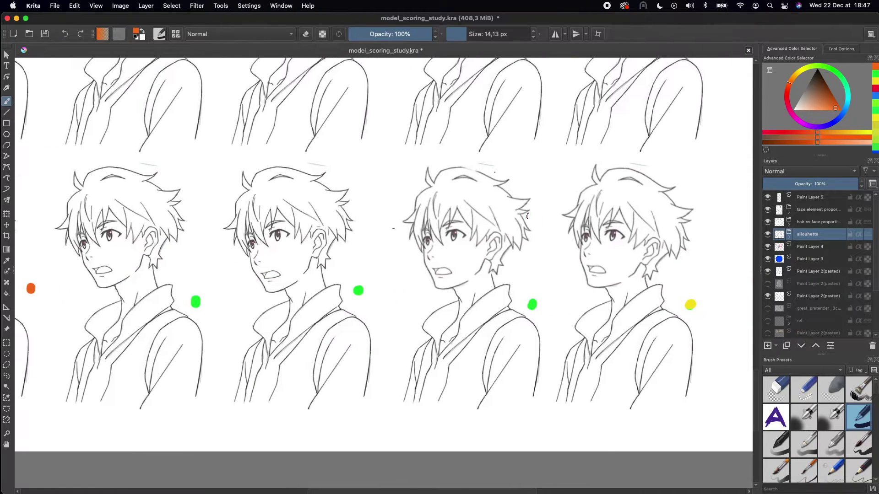
scroll(436, 279, down, 6)
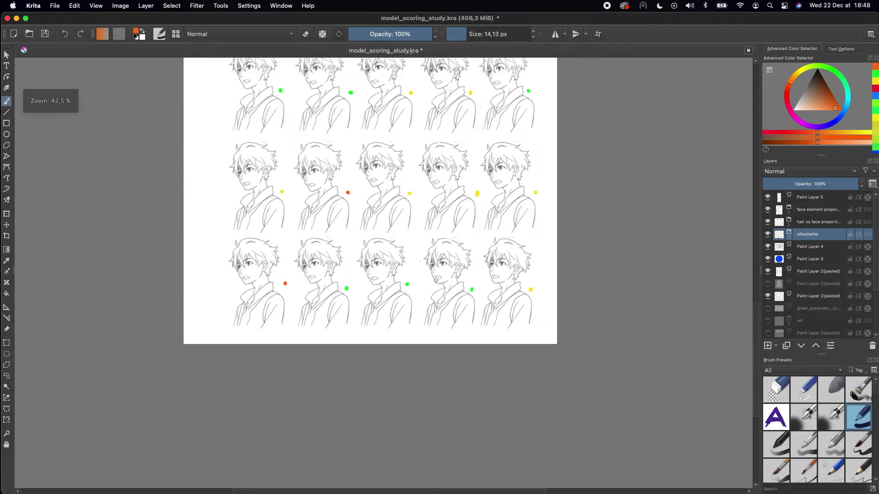
Survey the rated rows from the bottom up, and examine the scoring legend's percentage and pixel thresholds from PERFECT to CRITICAL.
drag(448, 372, 436, 442)
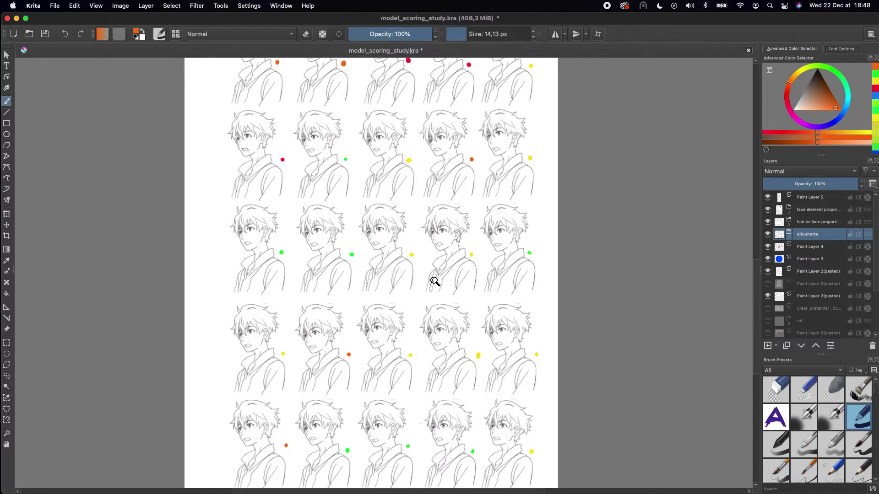
scroll(435, 282, down, 1)
drag(436, 281, 428, 314)
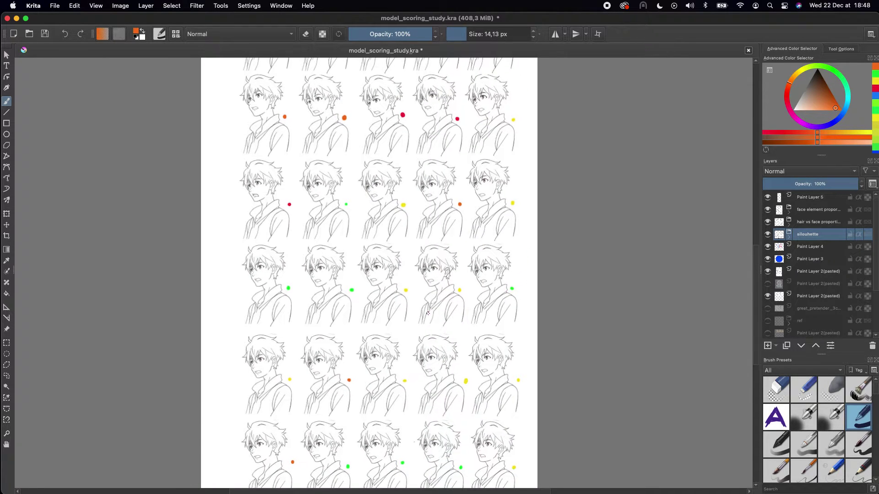
scroll(428, 314, up, 10)
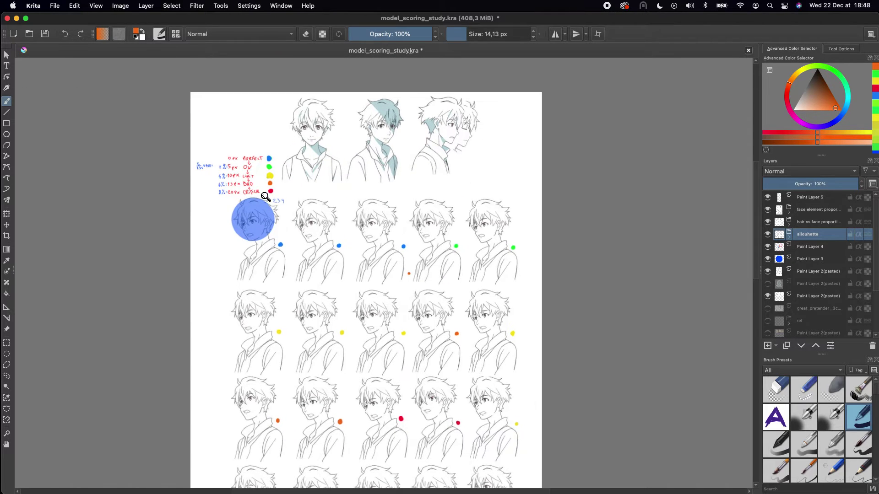
scroll(266, 196, up, 4)
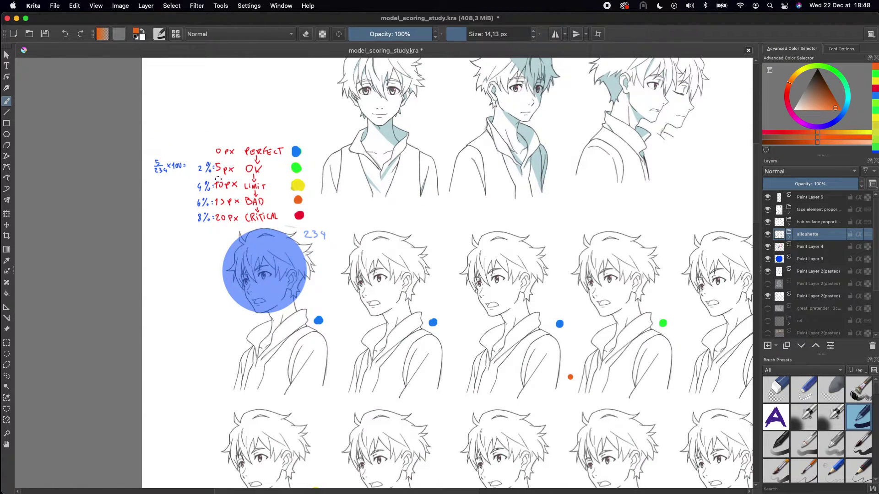
scroll(197, 164, up, 1)
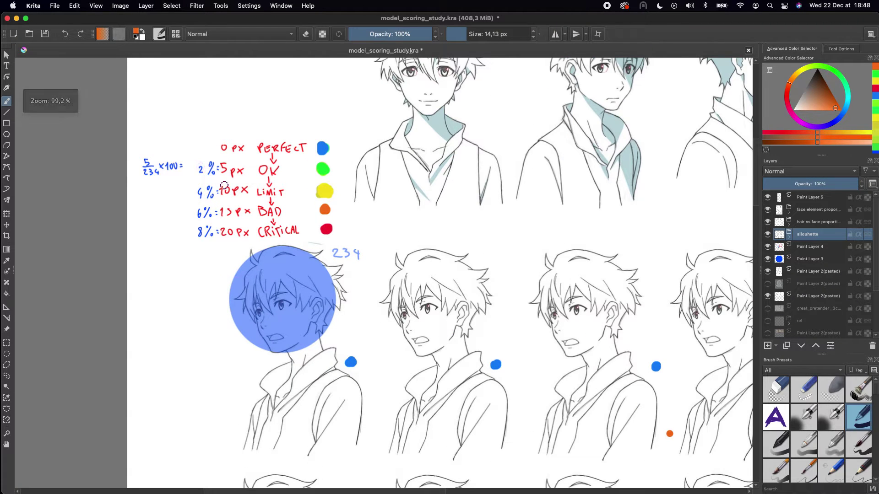
scroll(224, 185, down, 2)
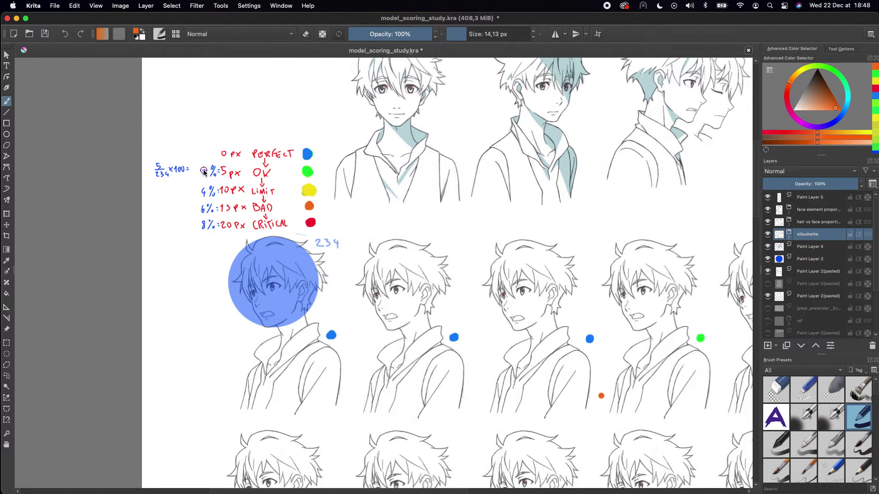
drag(203, 168, 208, 176)
scroll(206, 174, up, 1)
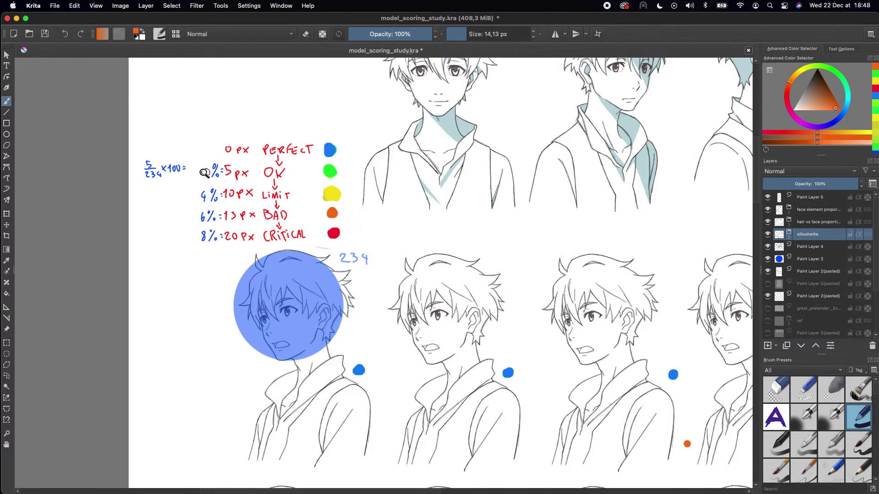
scroll(206, 173, up, 1)
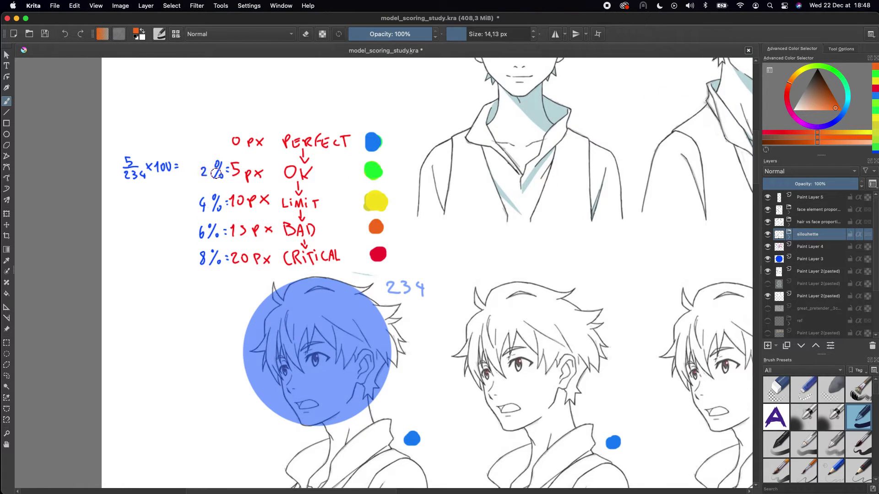
scroll(369, 237, down, 3)
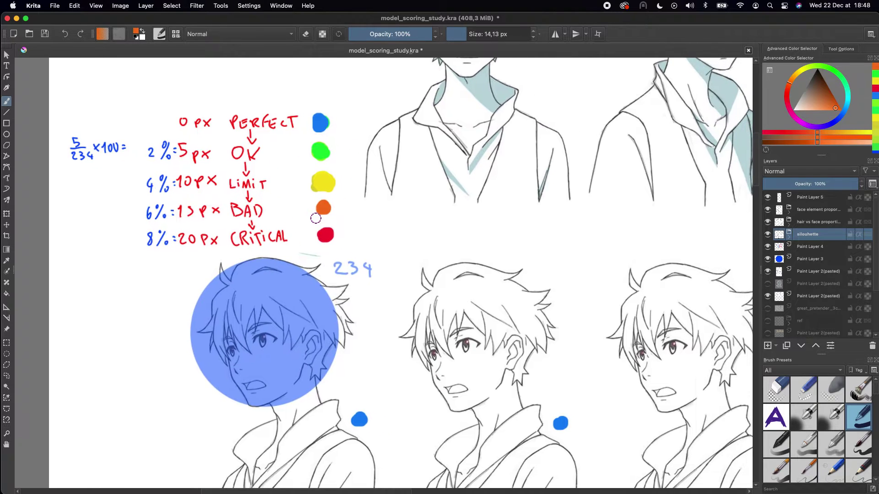
Compare the score dots across the middle and bottom rows with the color legend, going back and forth between them.
scroll(369, 217, down, 10)
scroll(369, 217, right, 3)
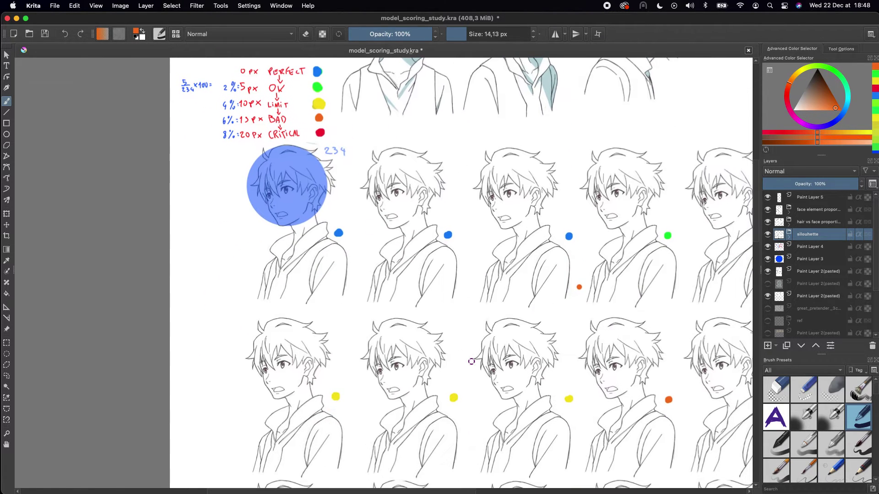
drag(515, 421, 482, 319)
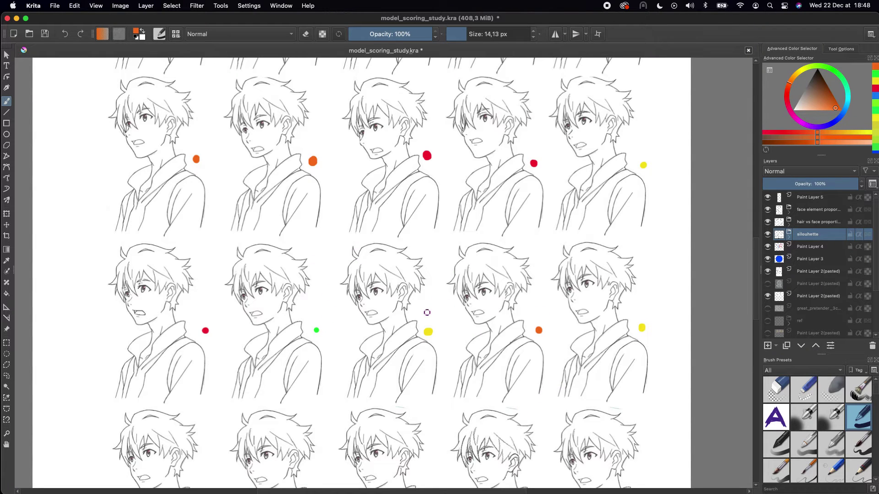
scroll(278, 269, up, 12)
scroll(277, 269, left, 5)
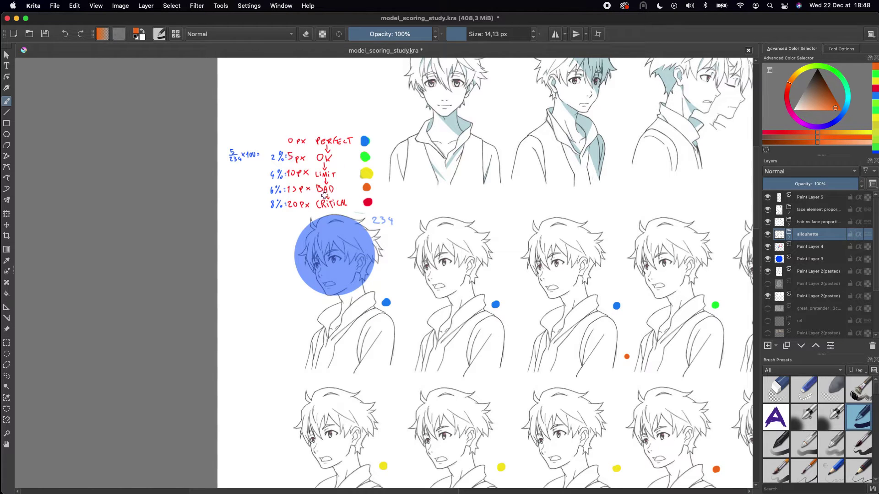
scroll(426, 323, down, 15)
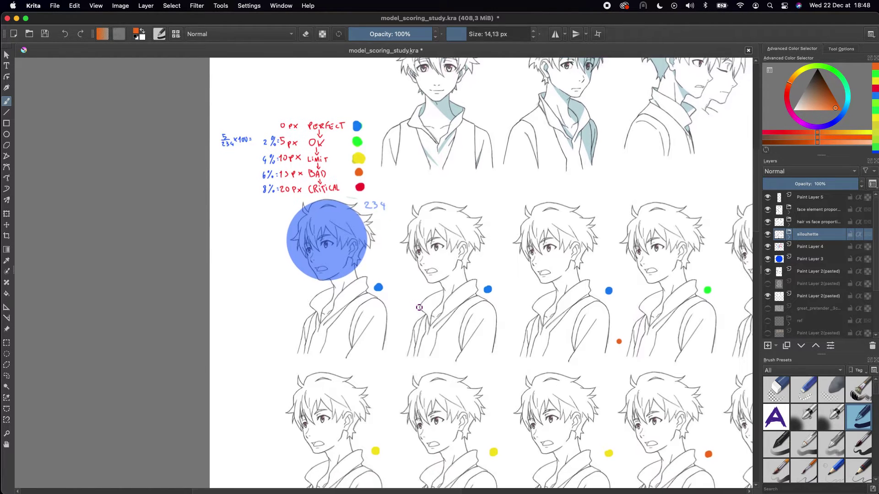
scroll(426, 322, right, 5)
scroll(440, 334, up, 1)
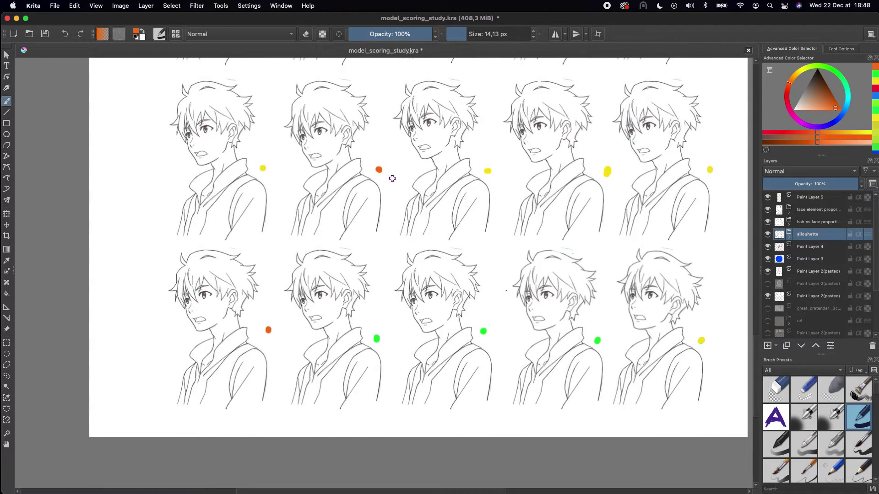
scroll(392, 179, up, 10)
scroll(430, 306, down, 1)
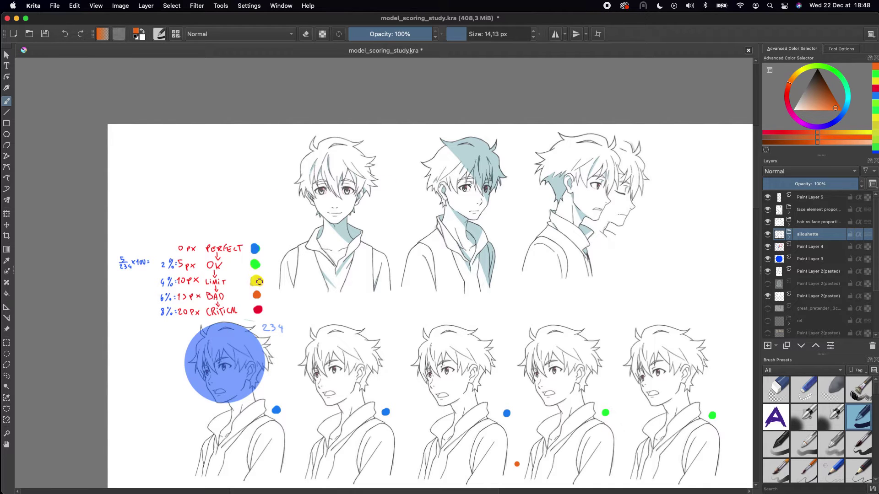
scroll(259, 282, down, 20)
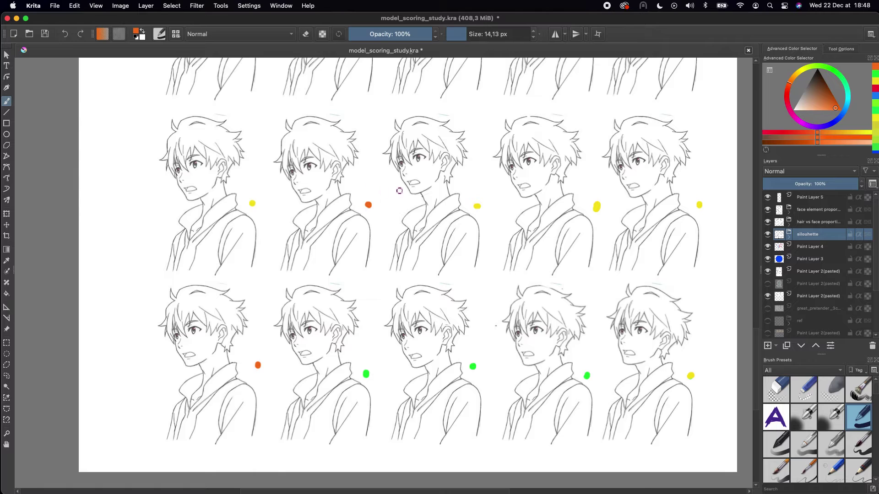
Examine the last two rows of head variants up close, comparing the yellow- and orange-dotted heads with the green-dotted ones.
scroll(419, 191, up, 5)
scroll(414, 215, up, 2)
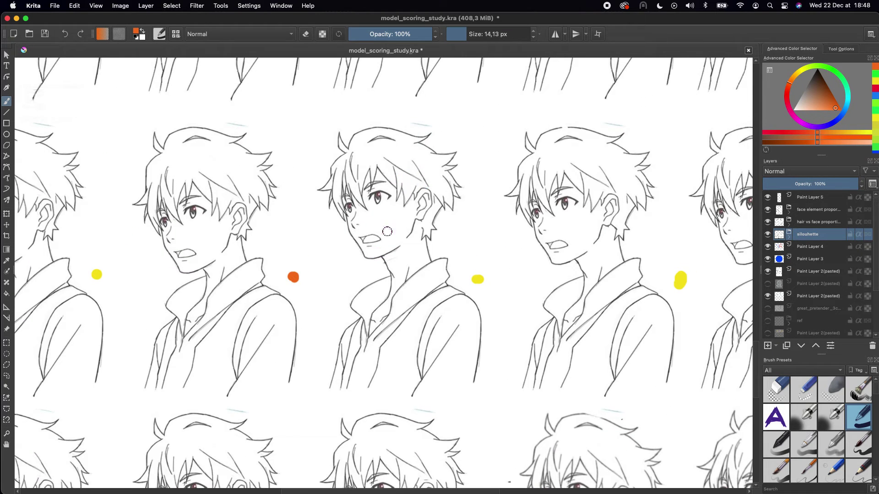
drag(462, 264, 281, 255)
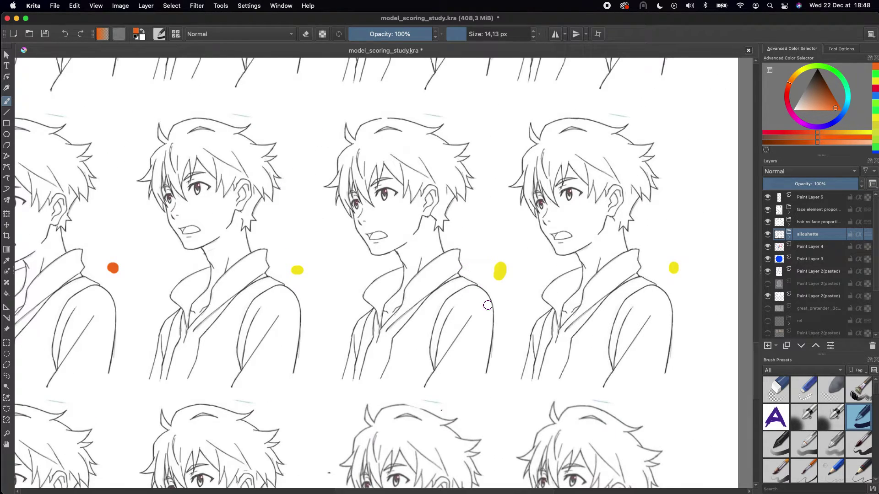
scroll(471, 306, left, 8)
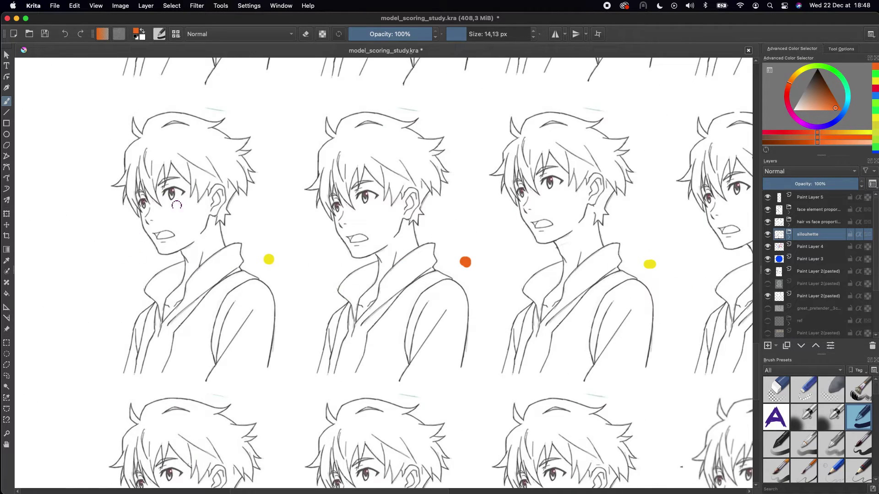
scroll(184, 200, down, 1)
scroll(184, 201, down, 4)
scroll(183, 200, right, 9)
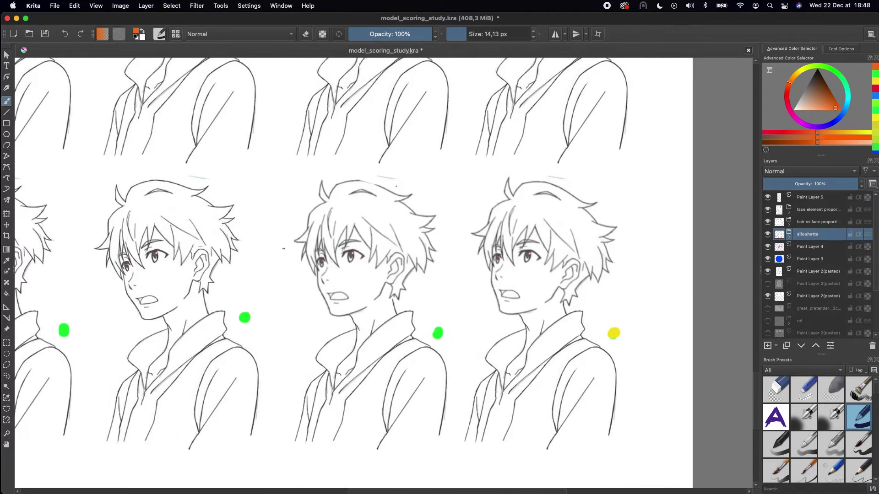
scroll(184, 200, up, 2)
scroll(359, 190, up, 1)
scroll(359, 418, down, 7)
scroll(365, 311, up, 9)
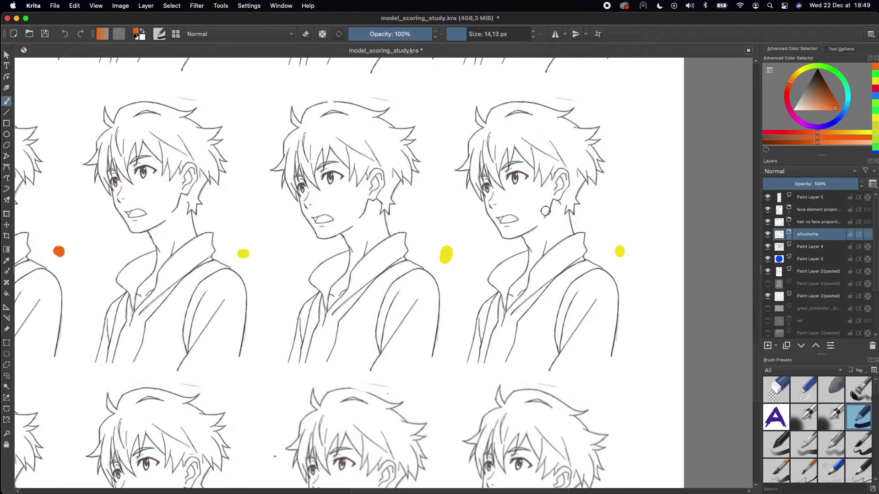
scroll(535, 259, down, 6)
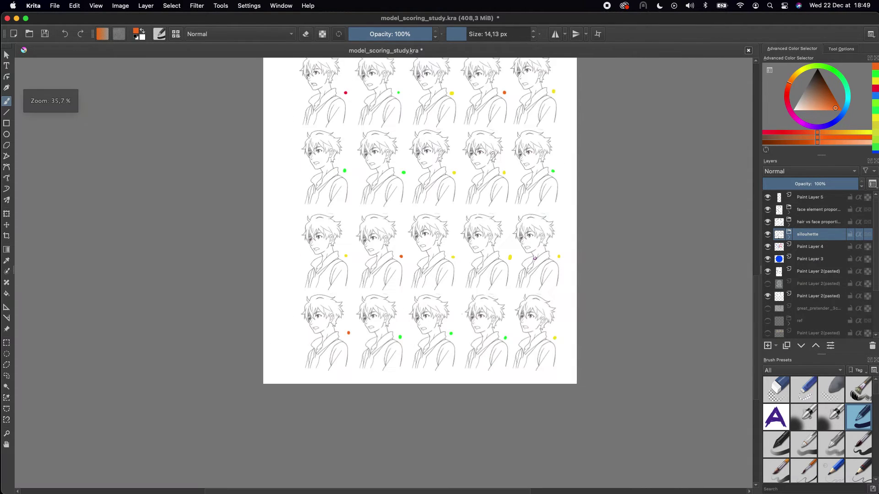
Inspect the first row of heads up close, comparing the hair and facial features of blue-dotted and green-dotted variants.
scroll(426, 275, up, 5)
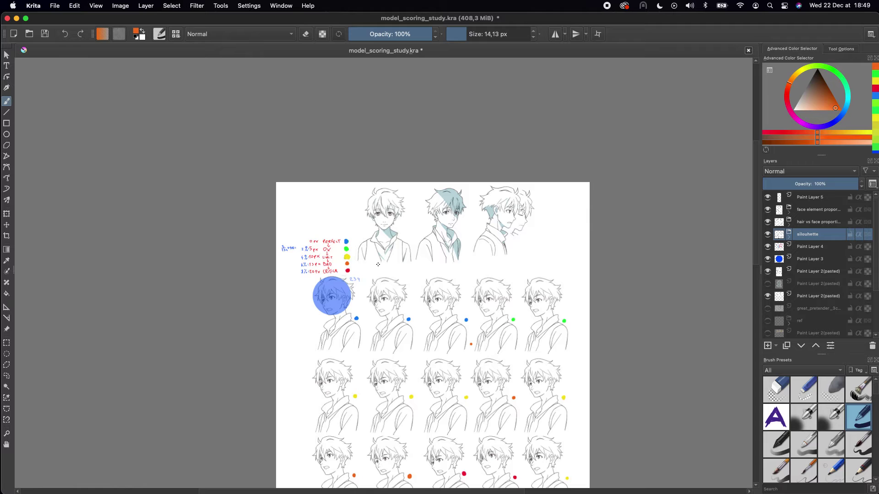
scroll(336, 246, up, 4)
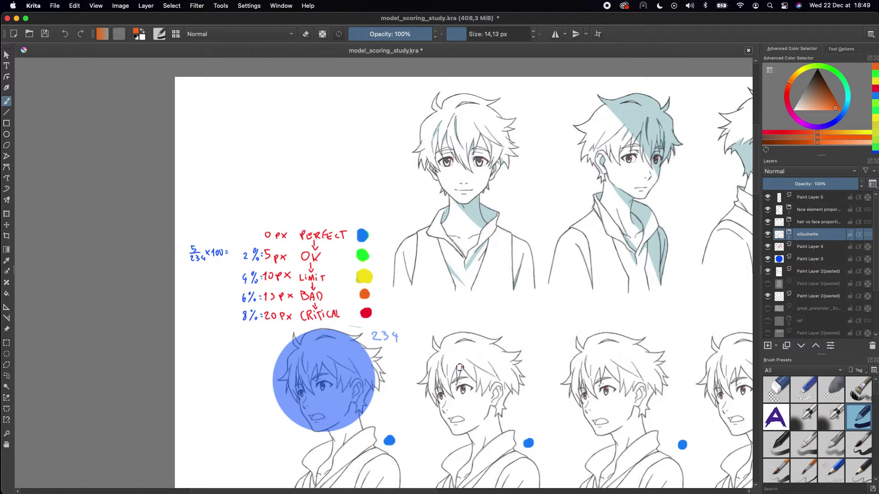
scroll(490, 378, up, 4)
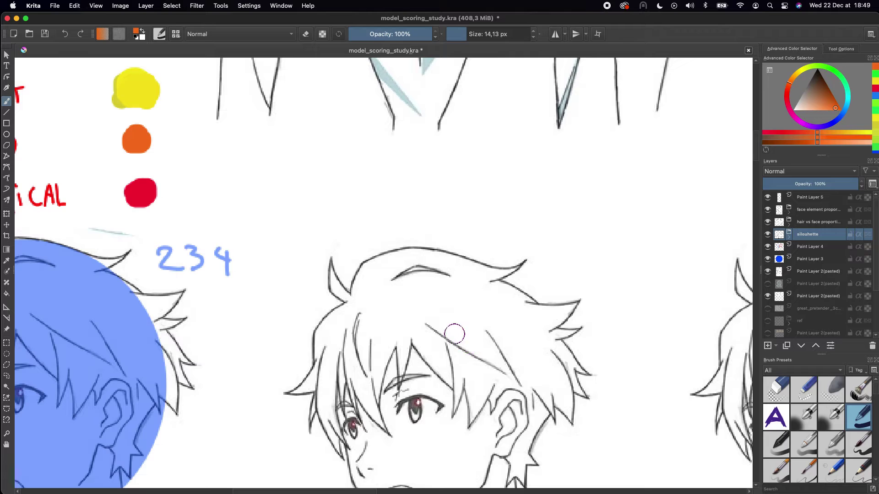
scroll(379, 314, down, 5)
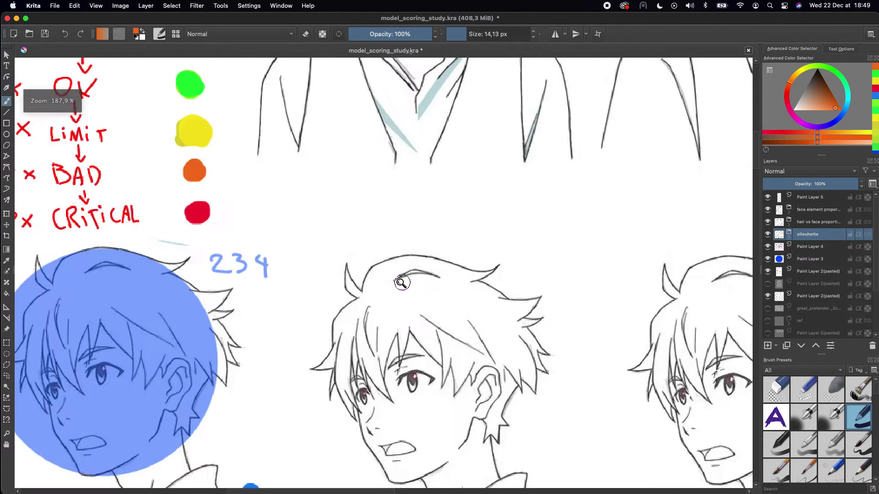
scroll(402, 283, right, 10)
scroll(401, 283, down, 3)
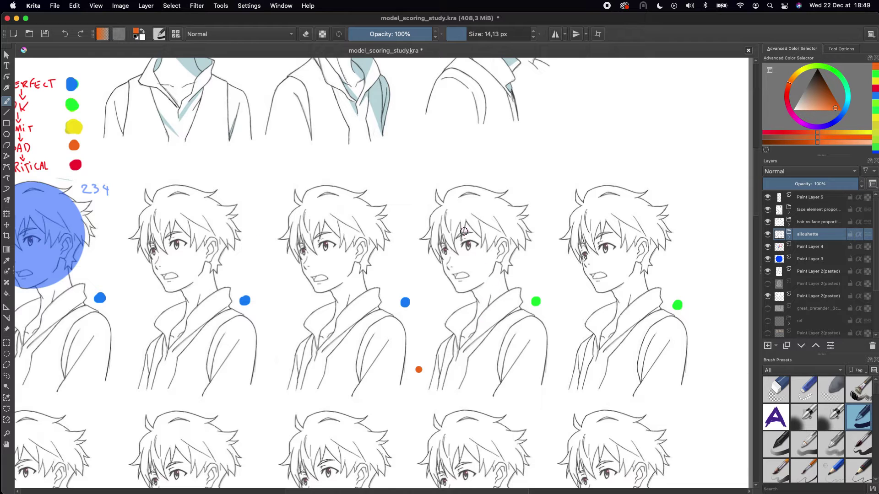
scroll(442, 225, up, 8)
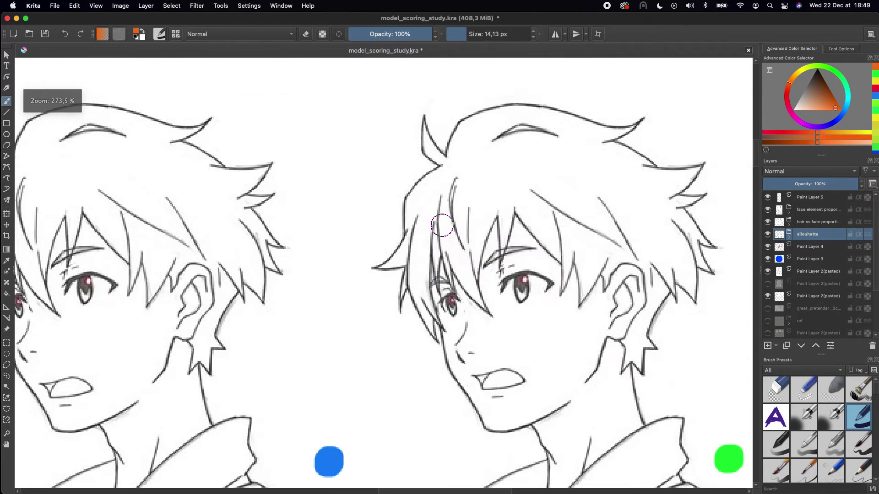
scroll(442, 226, down, 2)
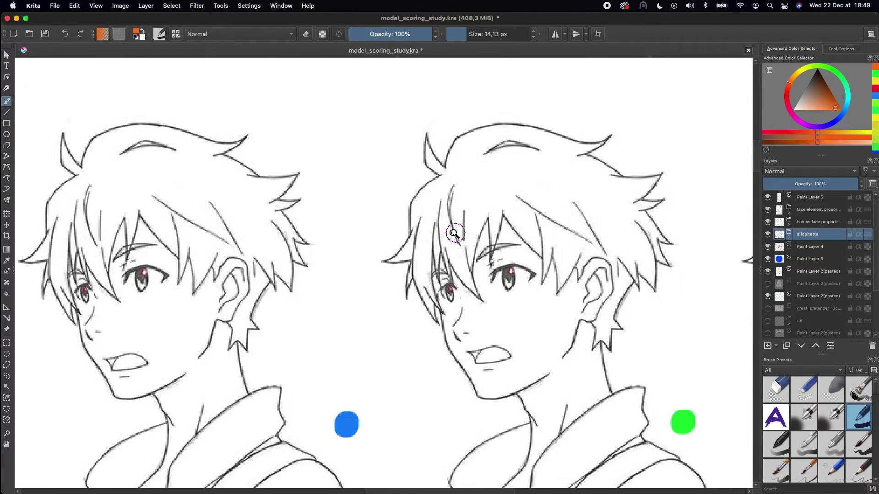
scroll(442, 226, down, 10)
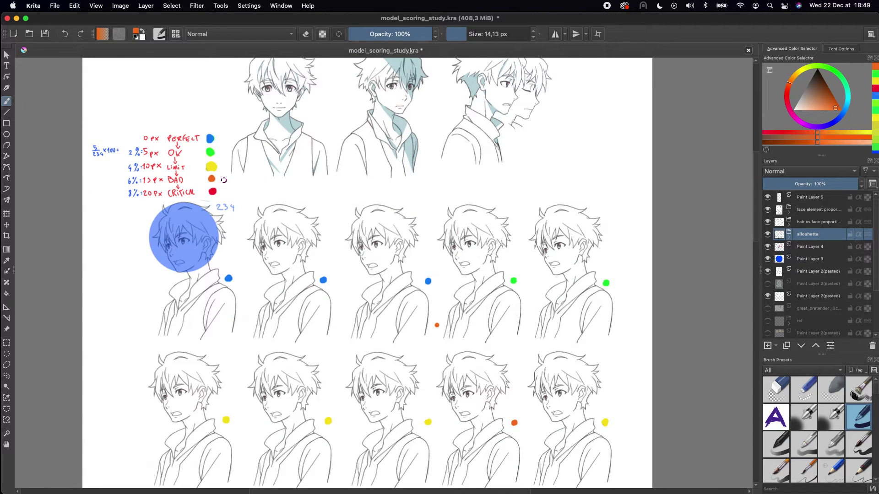
Review the first row's blue-dotted heads beside the blue measuring circle and the scoring legend.
mouse_move(498, 340)
mouse_down()
mouse_move(468, 252)
mouse_move(485, 330)
mouse_move(515, 382)
mouse_move(529, 367)
mouse_up()
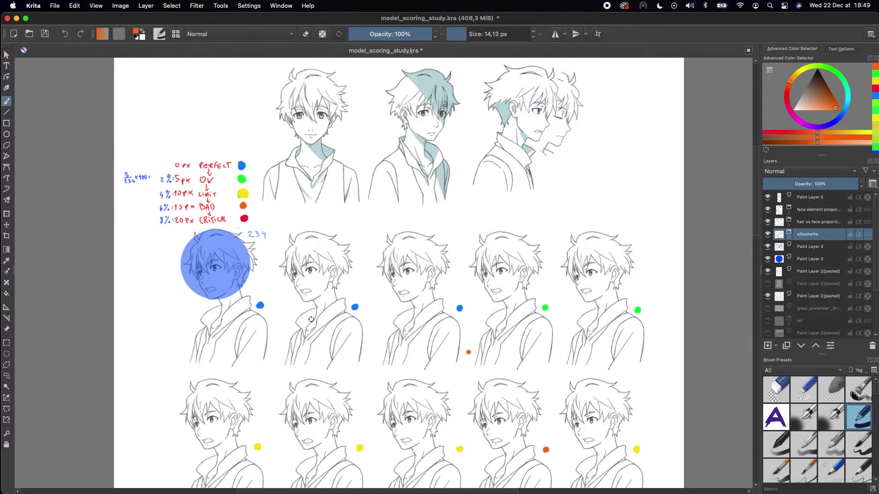
scroll(312, 319, down, 2)
scroll(311, 319, left, 1)
scroll(308, 250, up, 3)
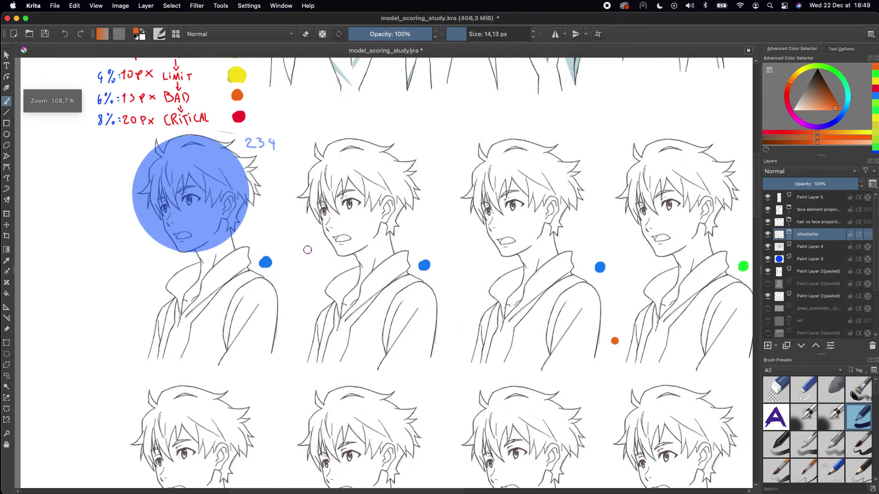
scroll(351, 205, up, 2)
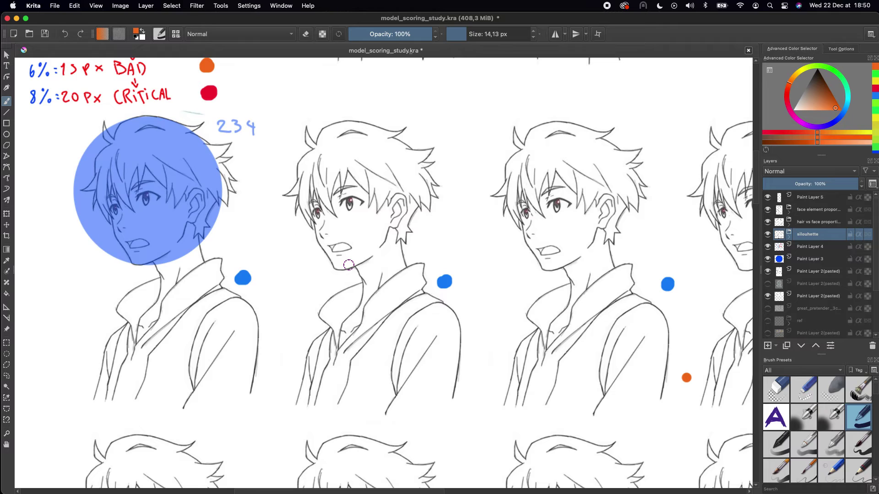
scroll(348, 265, down, 2)
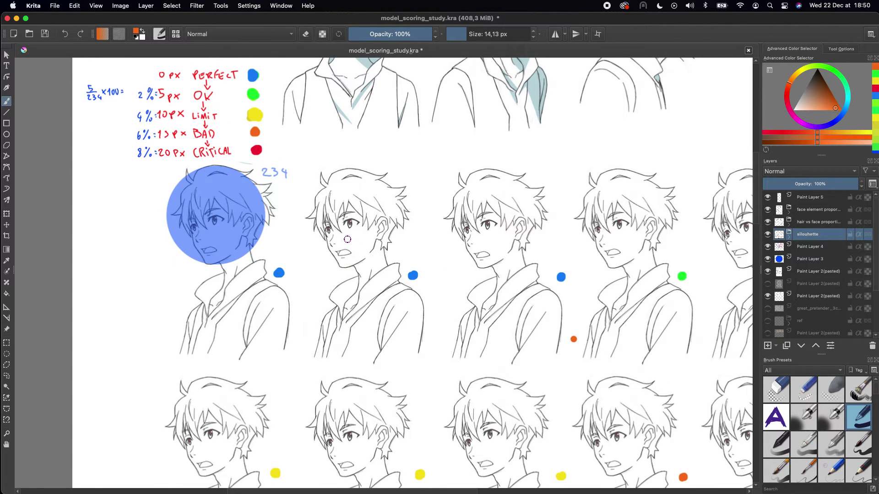
drag(348, 239, 352, 253)
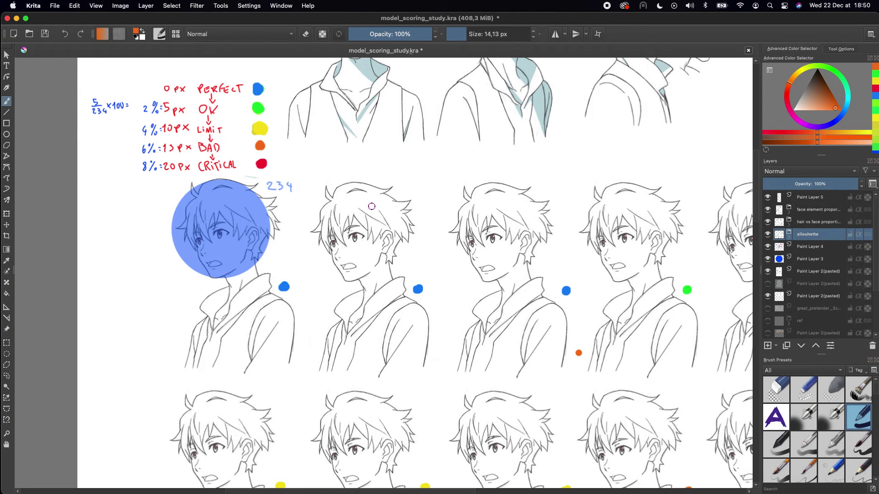
Compare the first row of scored heads with the three shaded reference busts above and the color-coded deviation legend.
drag(407, 219, 350, 339)
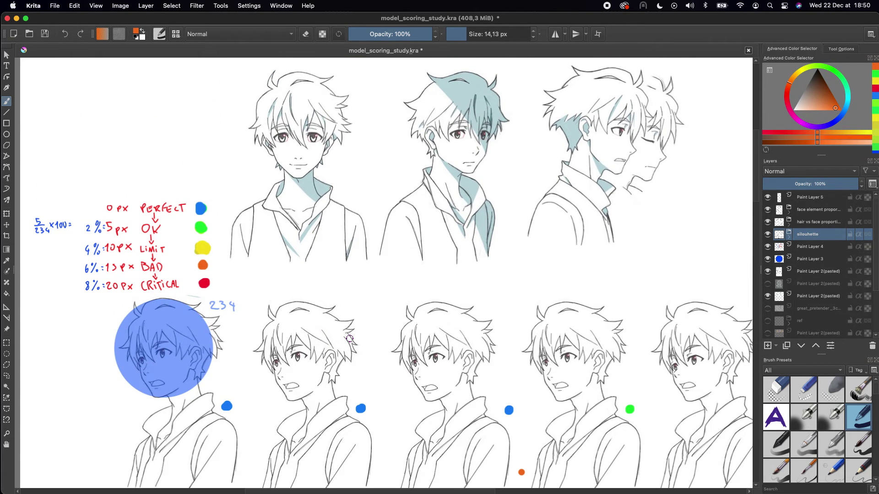
scroll(372, 396, down, 5)
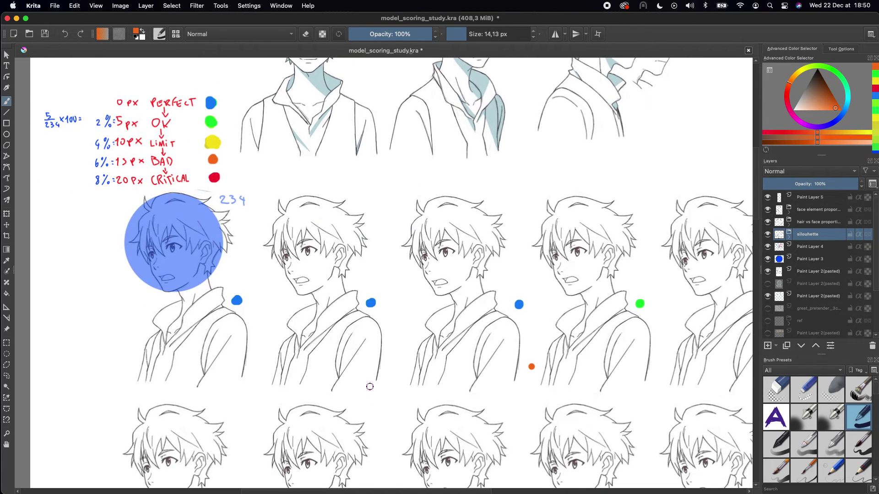
scroll(270, 257, up, 4)
scroll(268, 272, down, 3)
drag(268, 272, 202, 260)
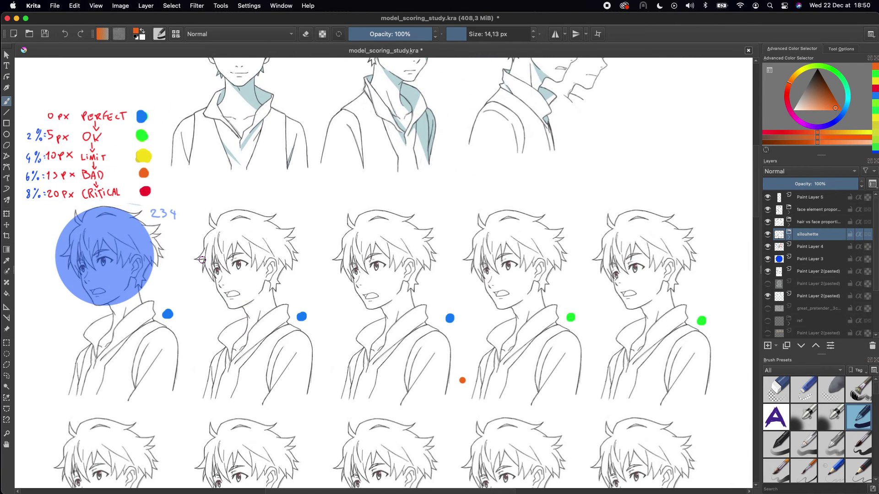
drag(480, 154, 476, 250)
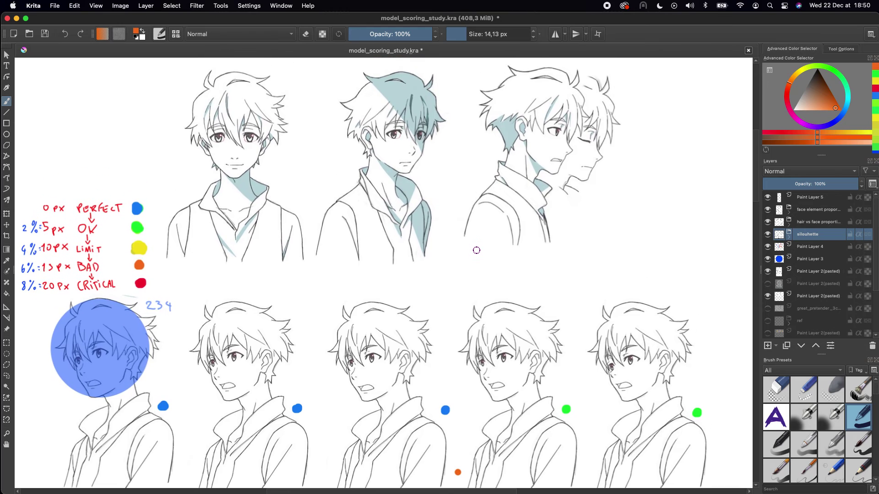
scroll(481, 159, down, 1)
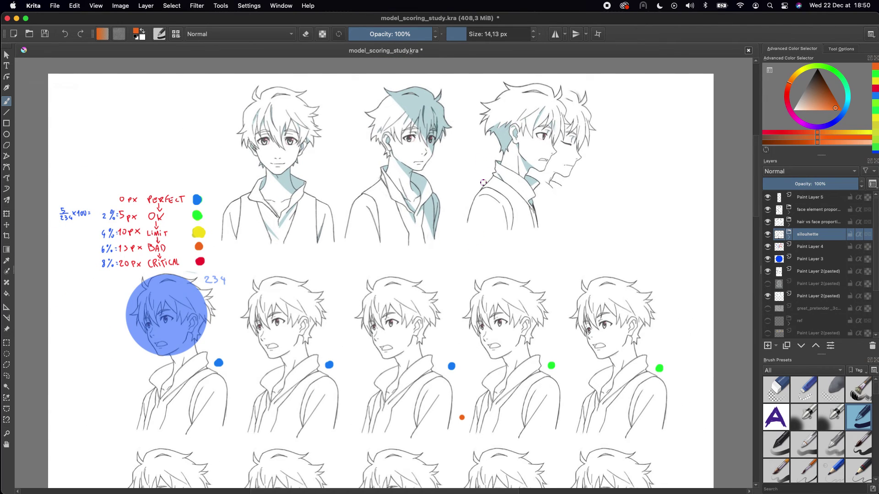
mouse_move(493, 333)
mouse_down()
mouse_move(472, 291)
mouse_move(488, 341)
mouse_up()
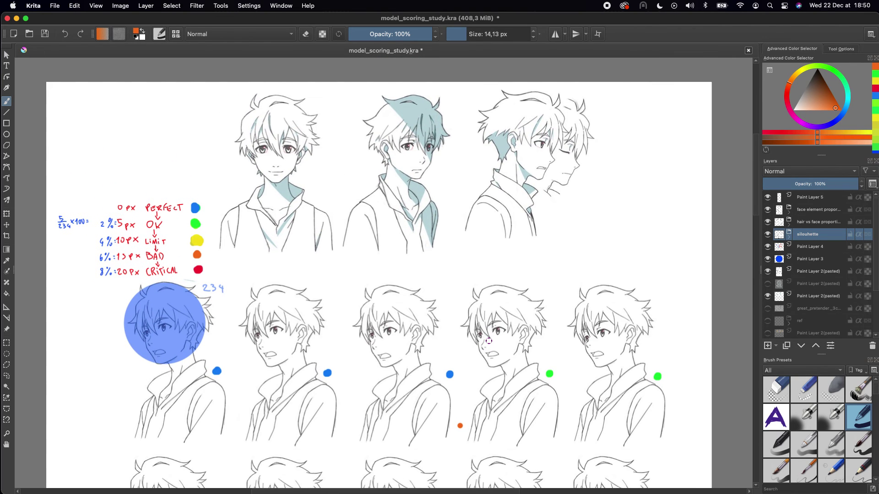